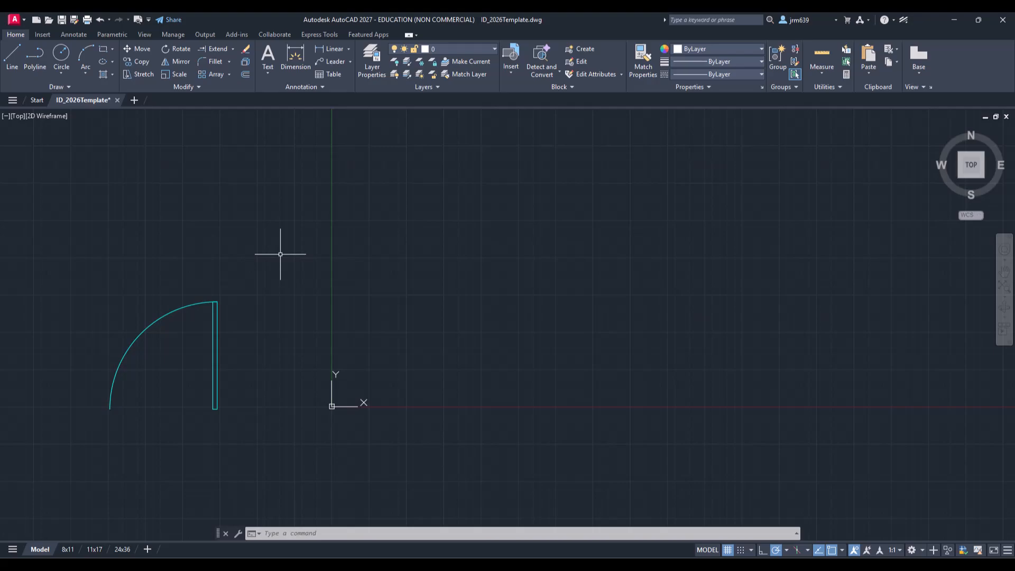
Draw a closed rectangle from separate lines, 24 inches wide and 20 inches high, in the empty area beside the door
click(11, 58)
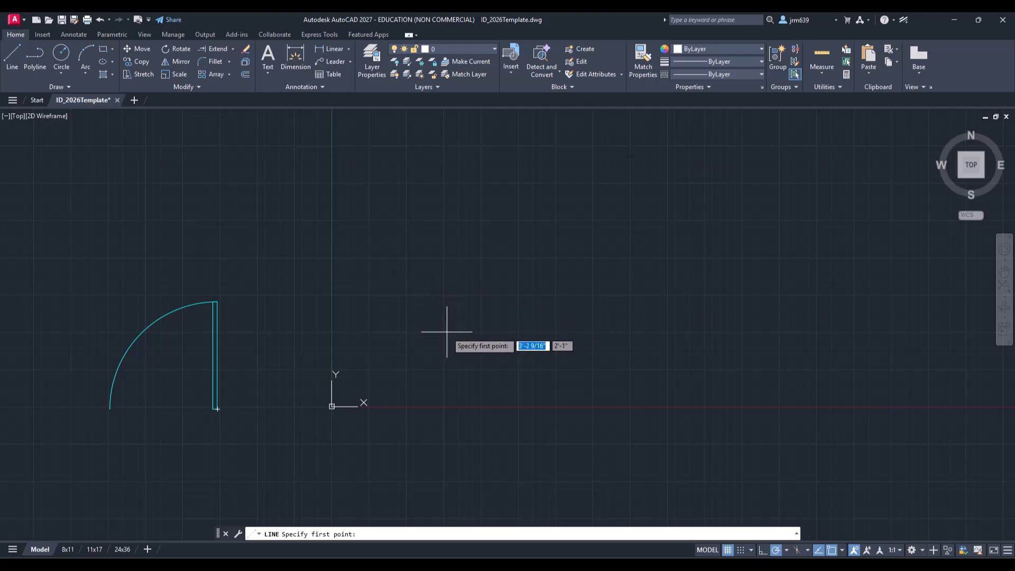
click(447, 331)
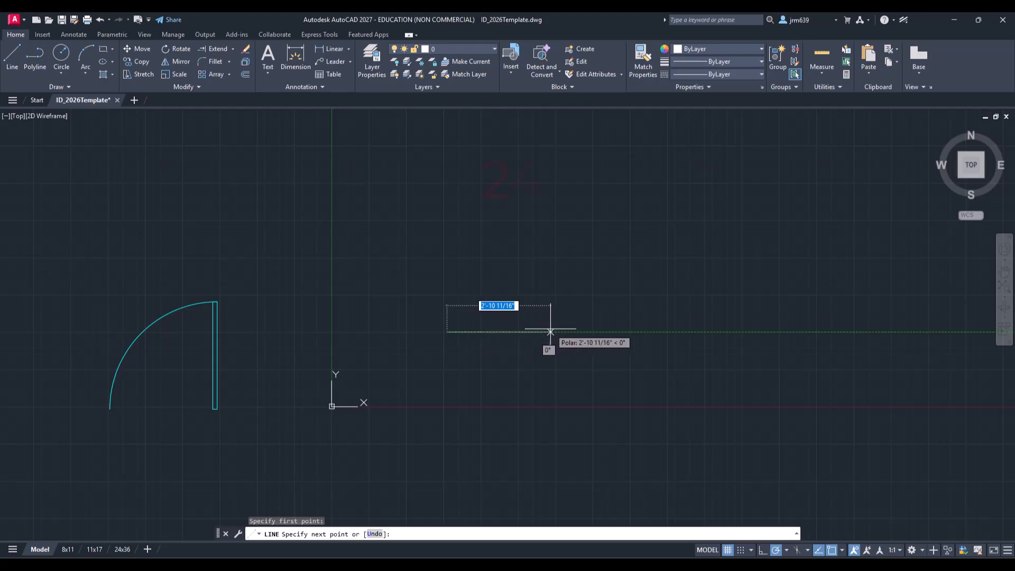
text(24)
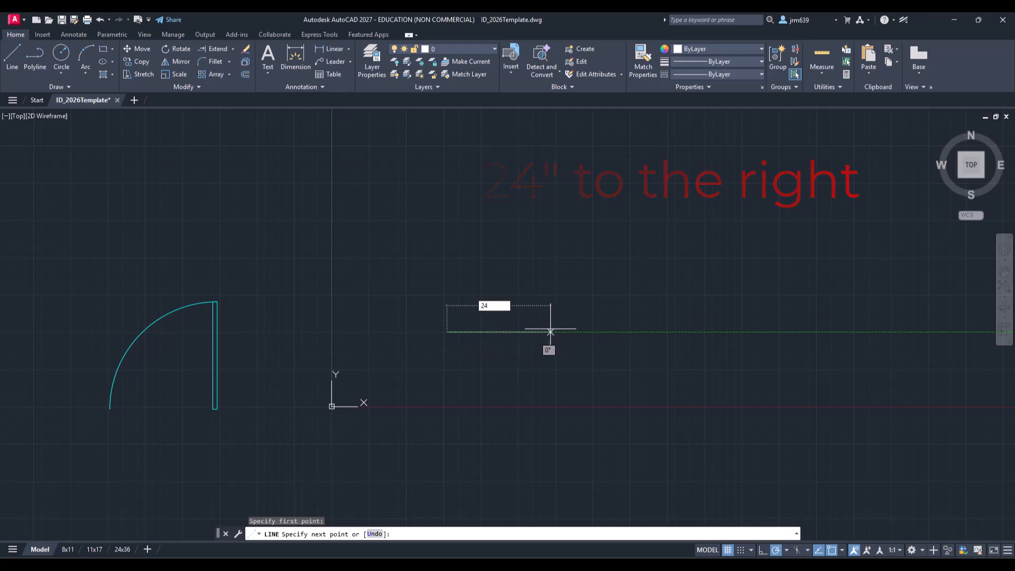
key(Return)
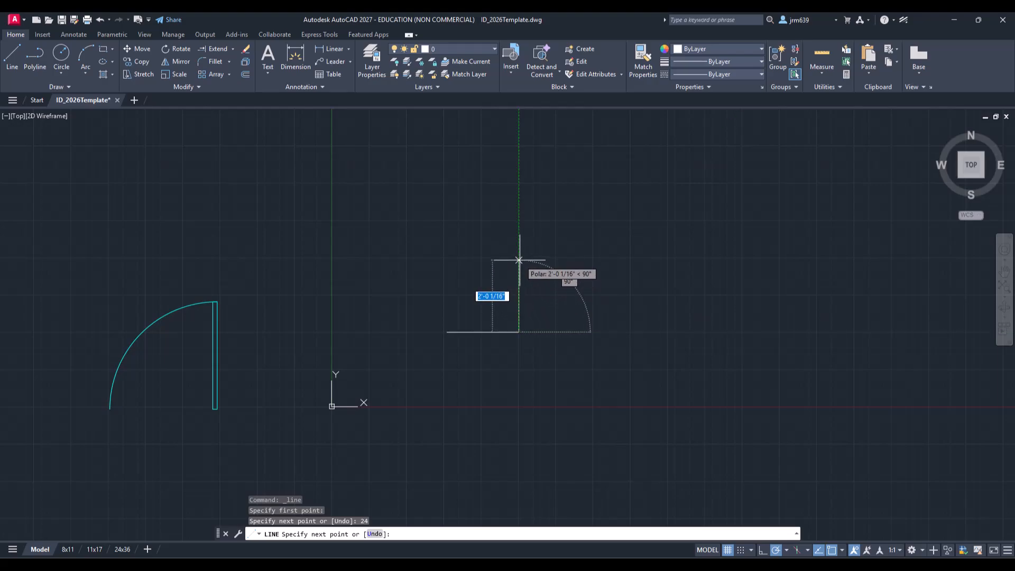
text(2)
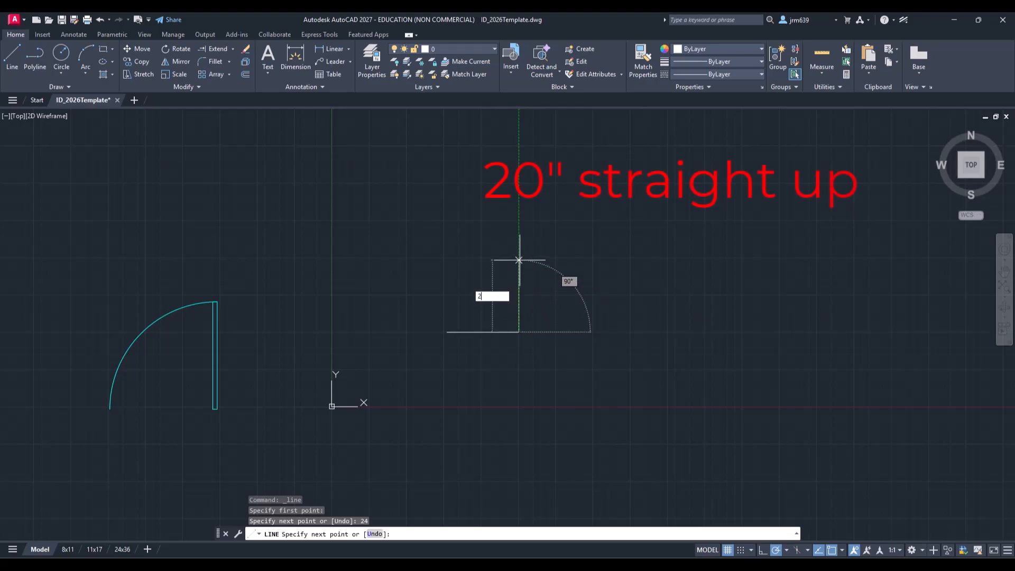
text(0)
key(Return)
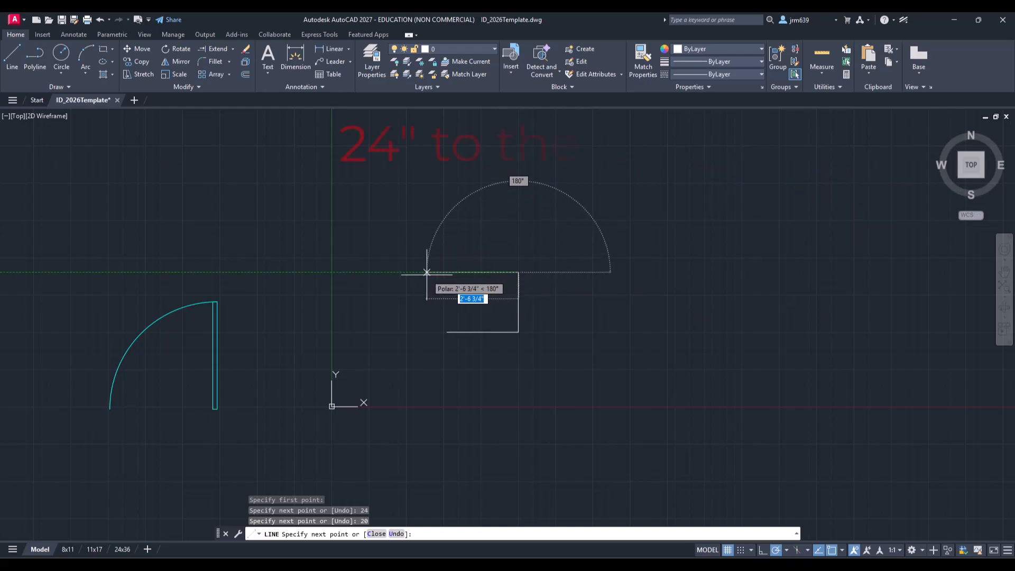
text(24)
key(Return)
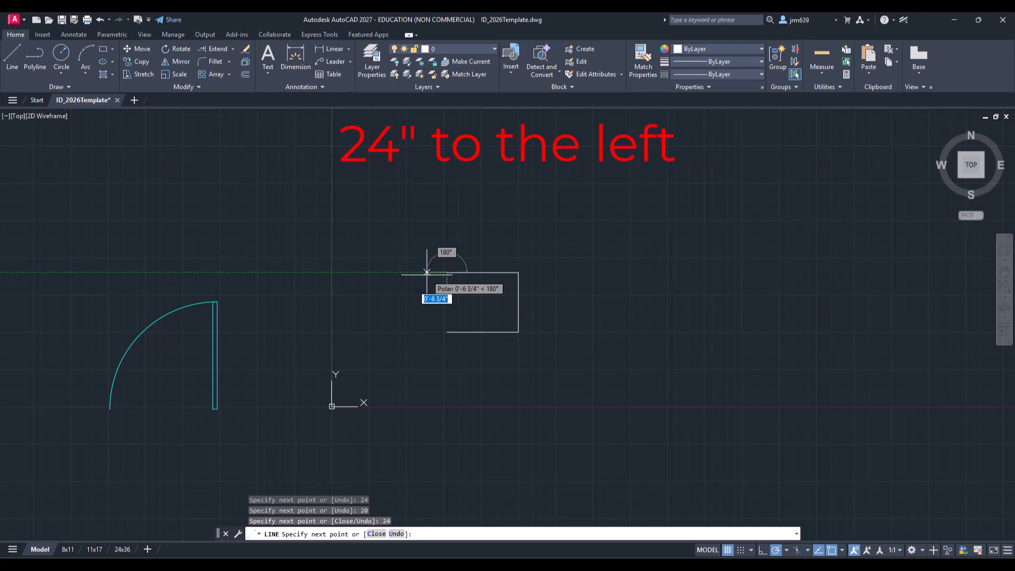
click(447, 332)
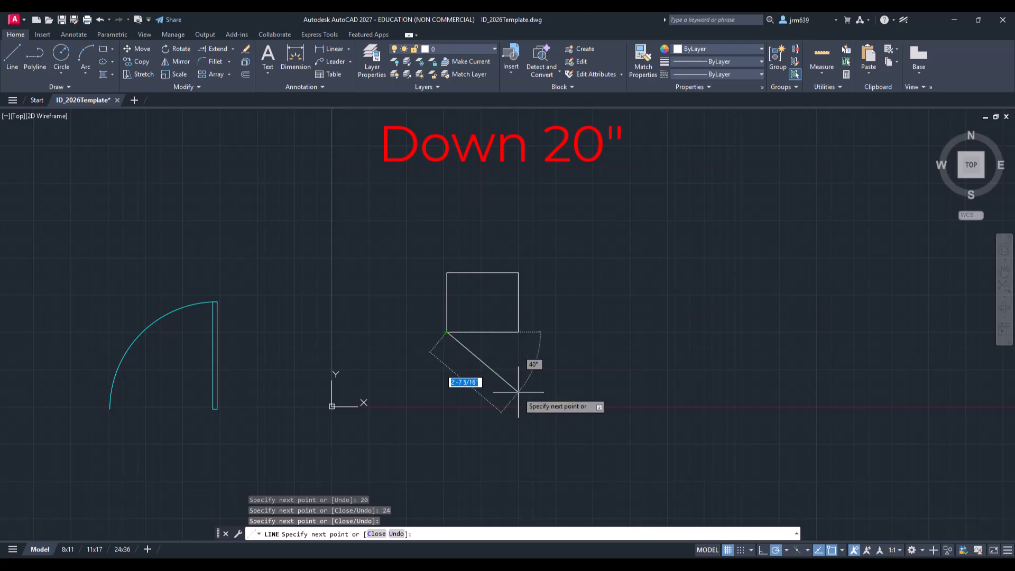
key(Escape)
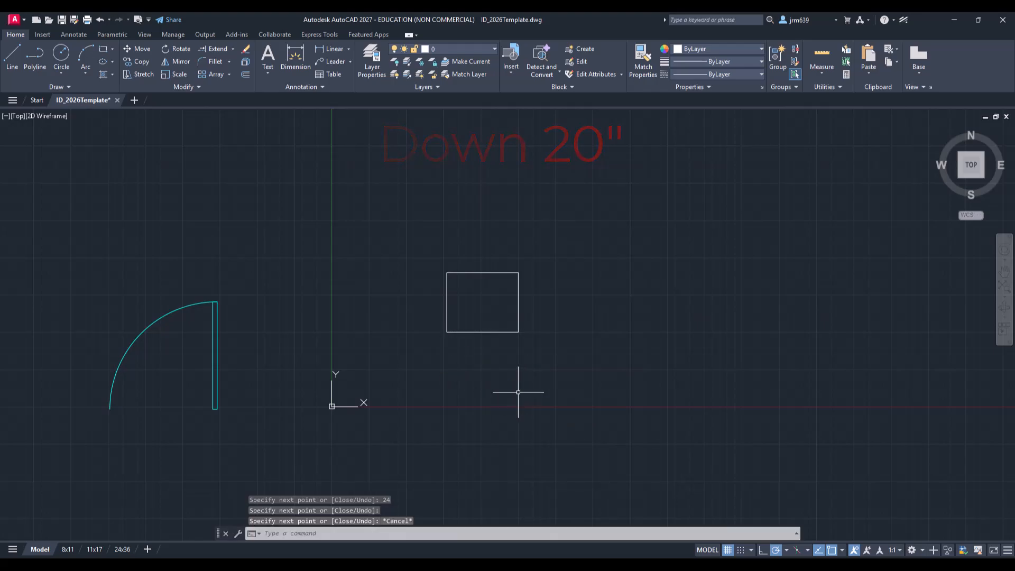
Try to stretch the upper endpoint of the rectangle's right side by 1 inch, and return it to the corner
scroll(539, 324, up, 4)
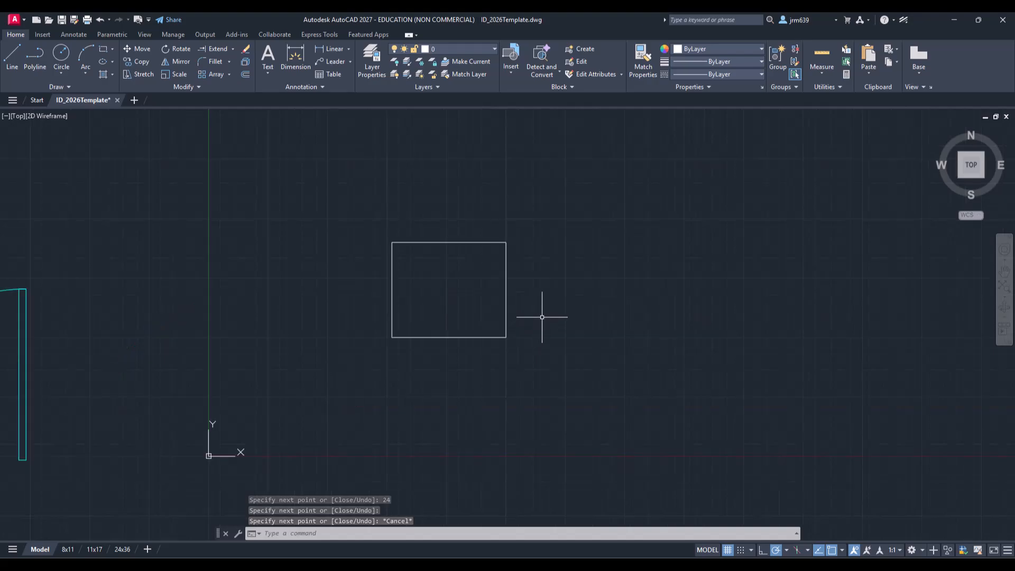
middle_drag(543, 311, 567, 364)
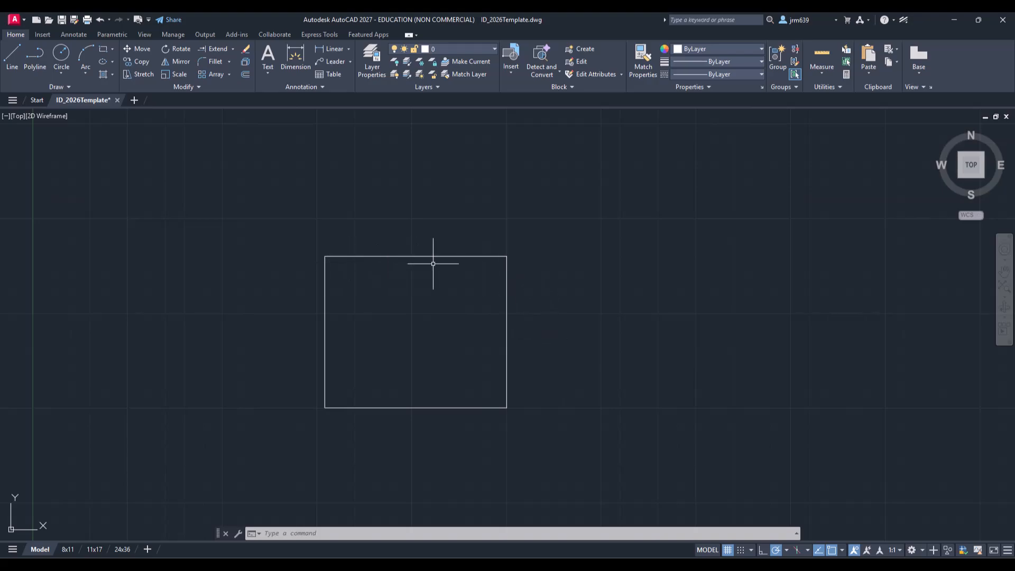
scroll(507, 263, up, 2)
click(506, 263)
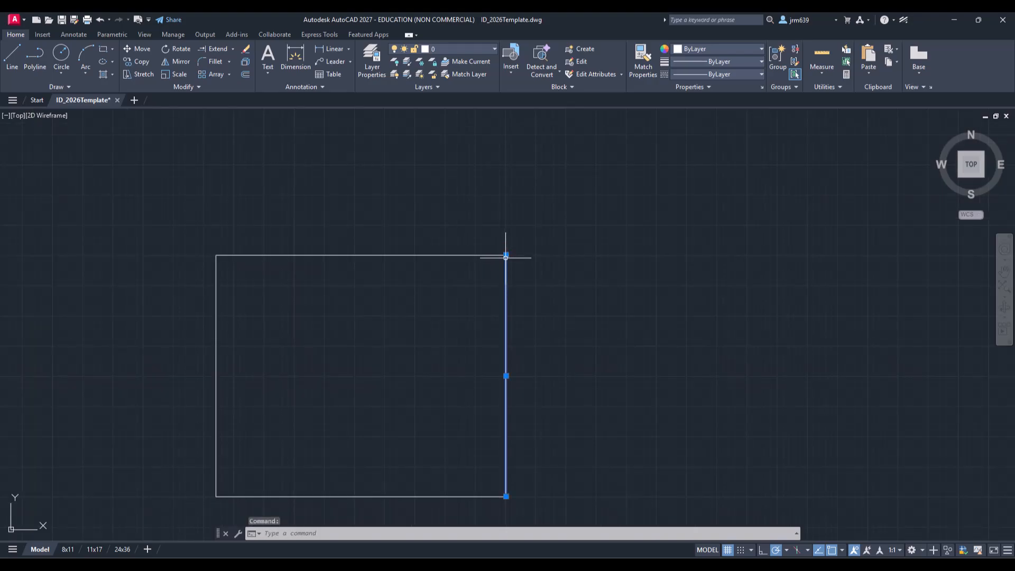
click(505, 255)
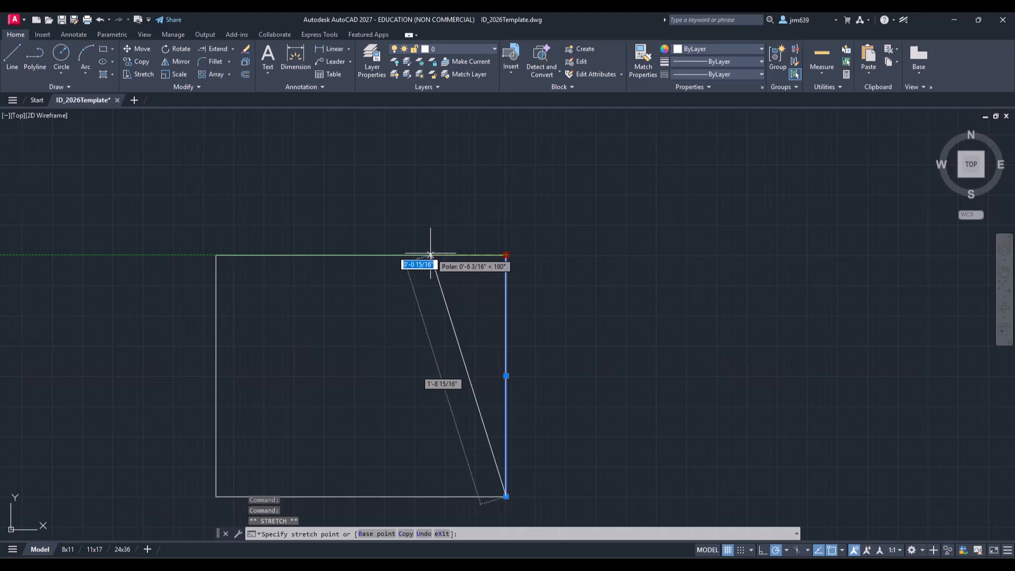
text(1)
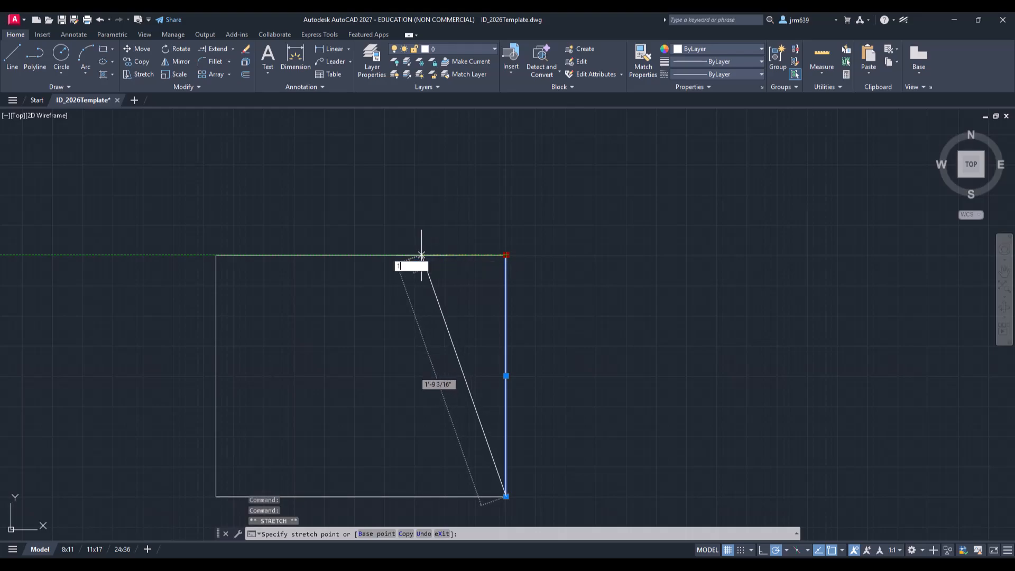
key(Return)
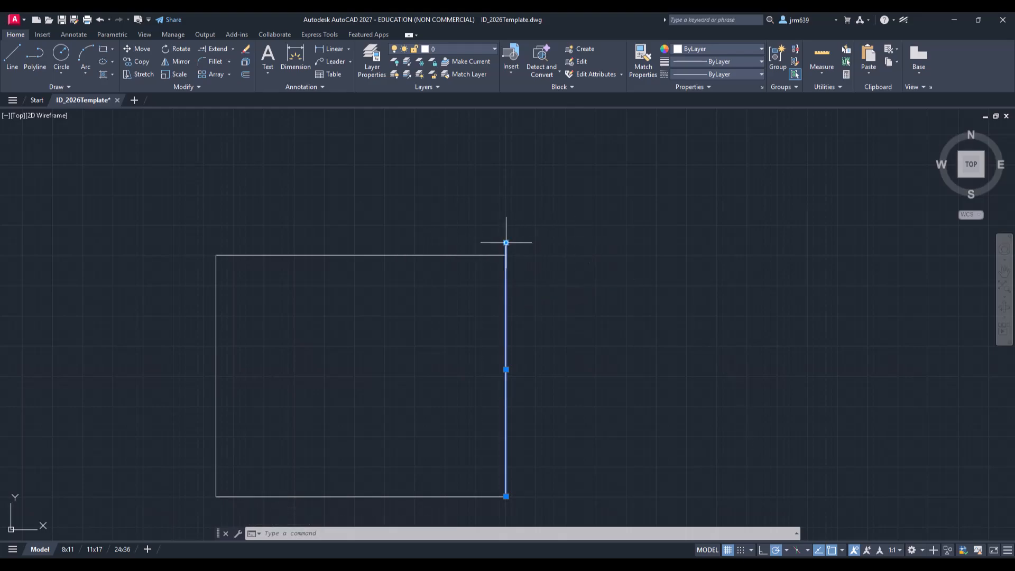
click(506, 242)
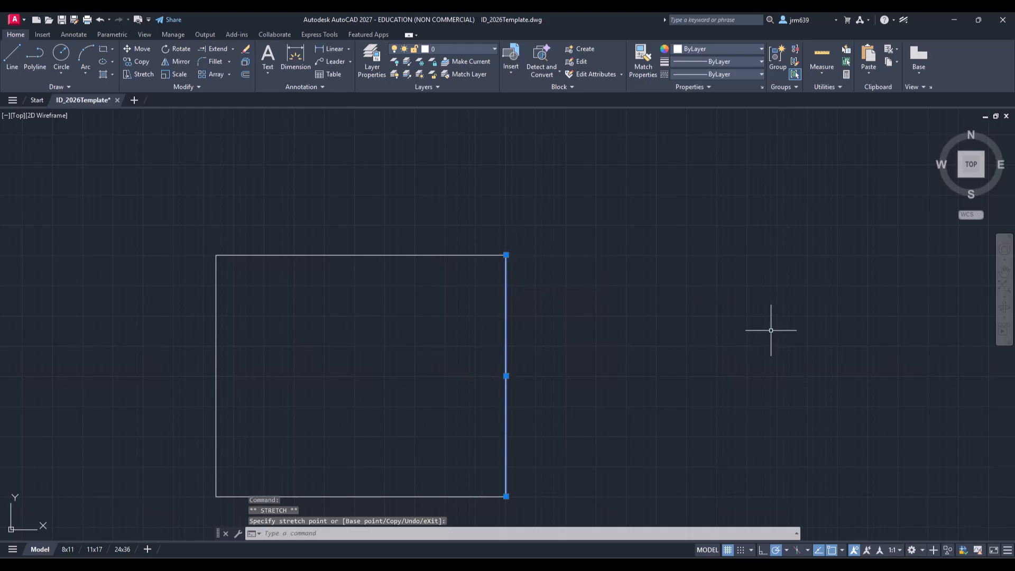
key(Escape)
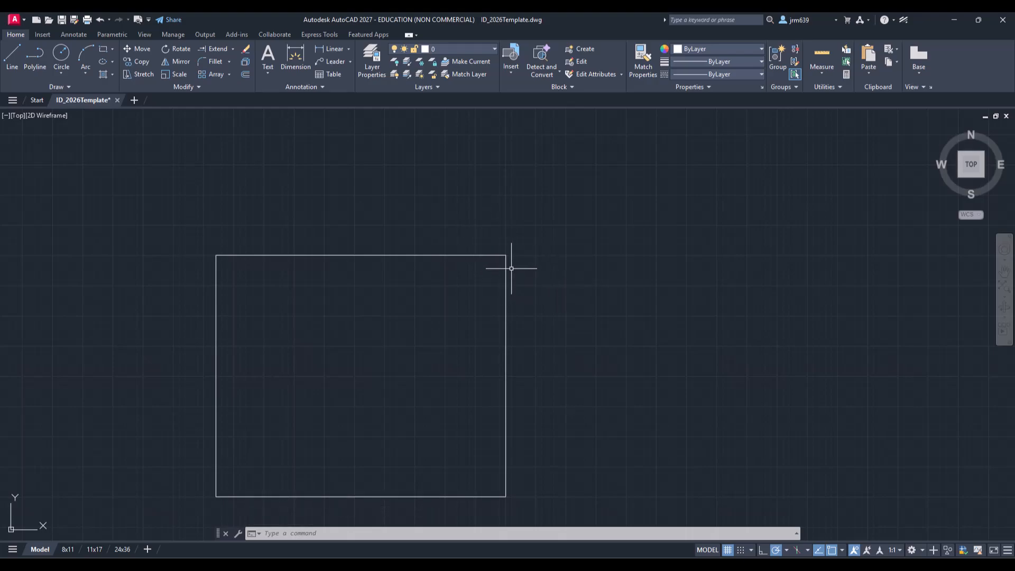
Draw a short vertical guide line upward from the rectangle's top edge, starting 1 inch in from the upper-right corner
click(12, 59)
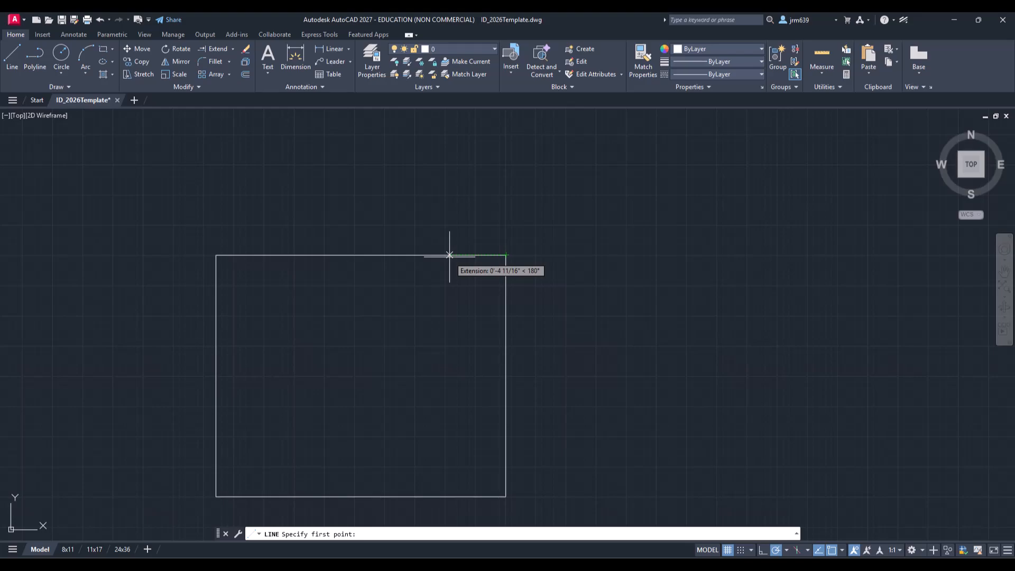
text(1)
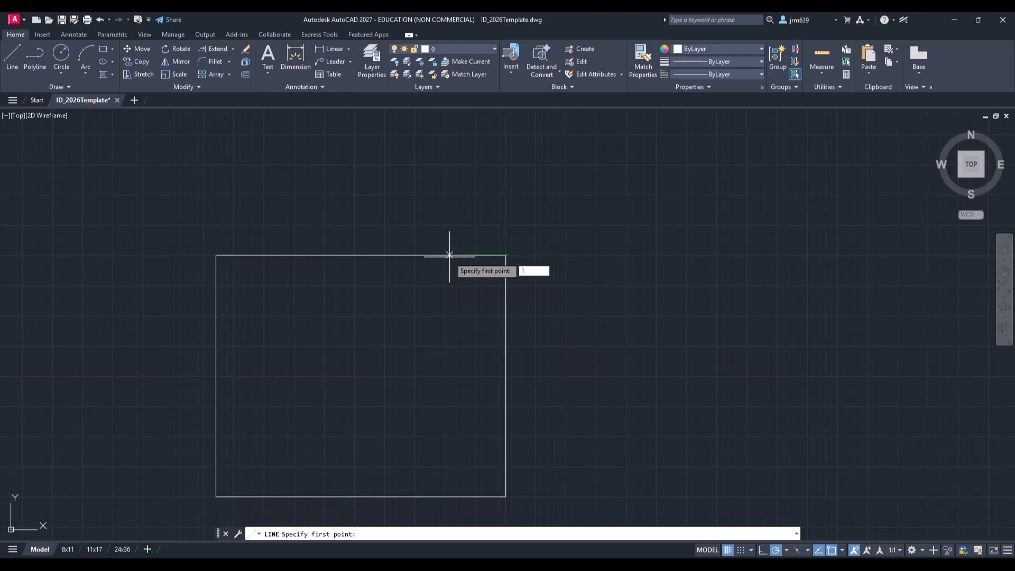
key(Return)
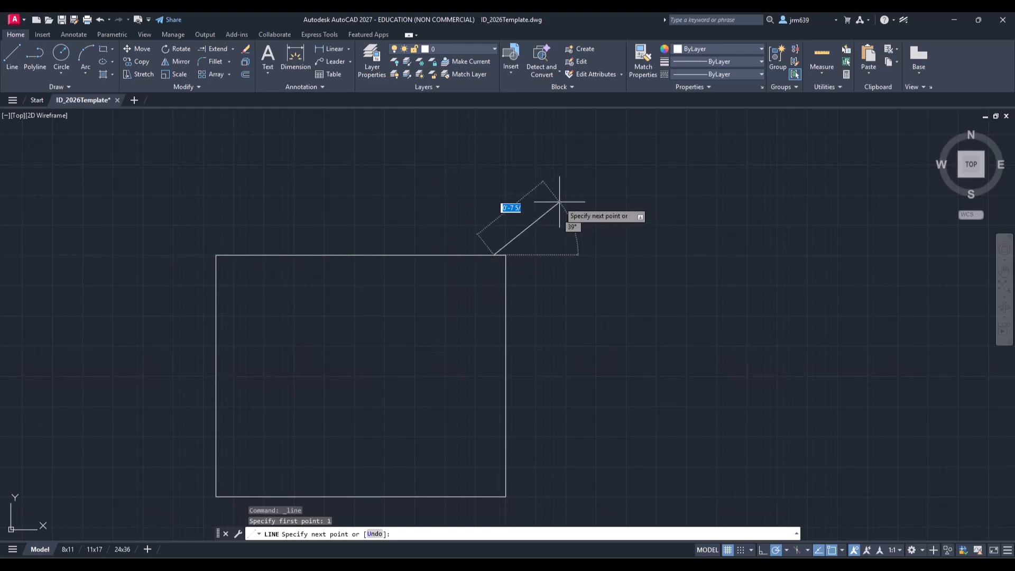
click(494, 182)
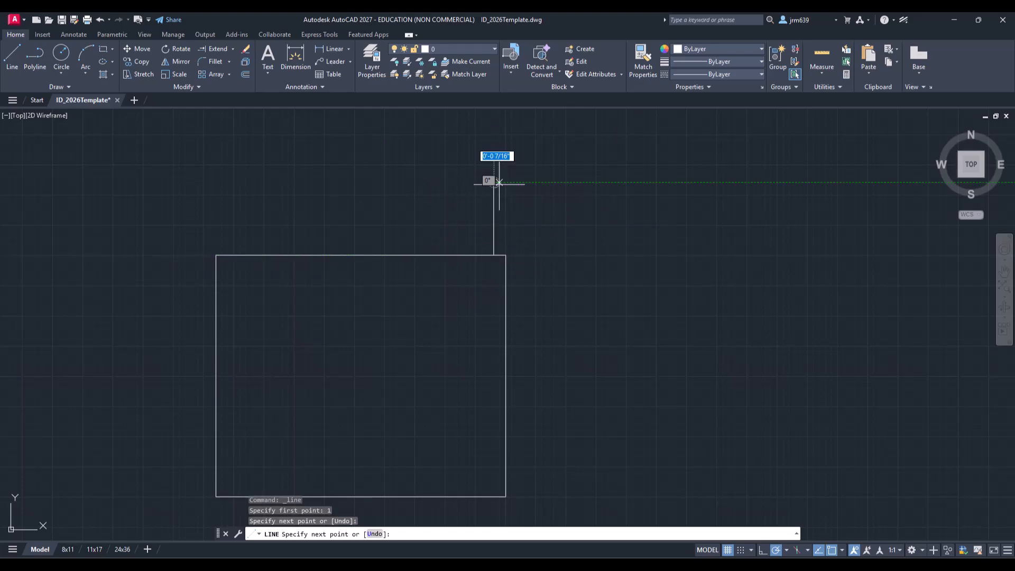
key(Escape)
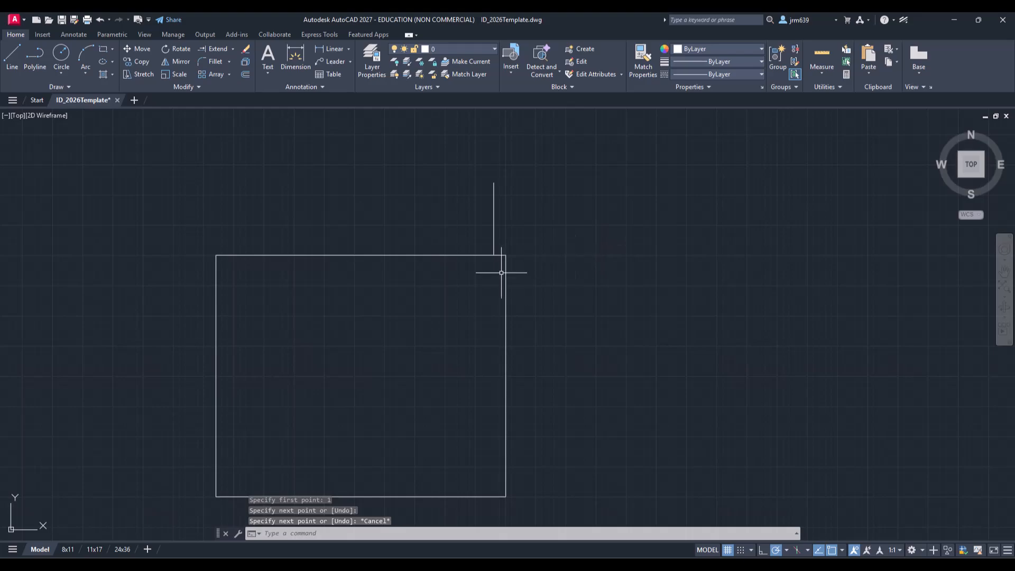
Stretch the upper endpoint of the rectangle's right side to the foot of the guide line on the top edge
scroll(491, 257, up, 6)
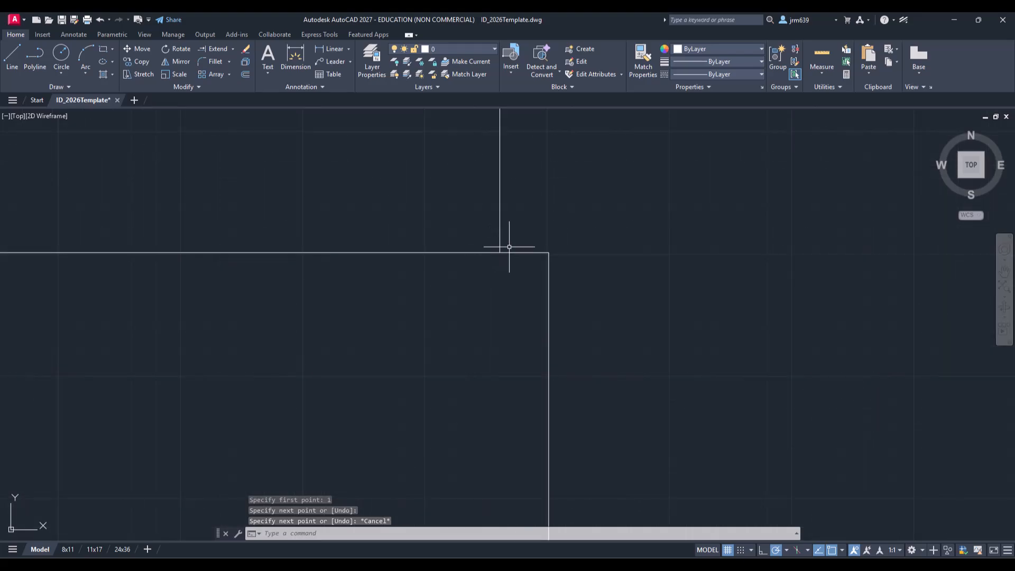
click(547, 287)
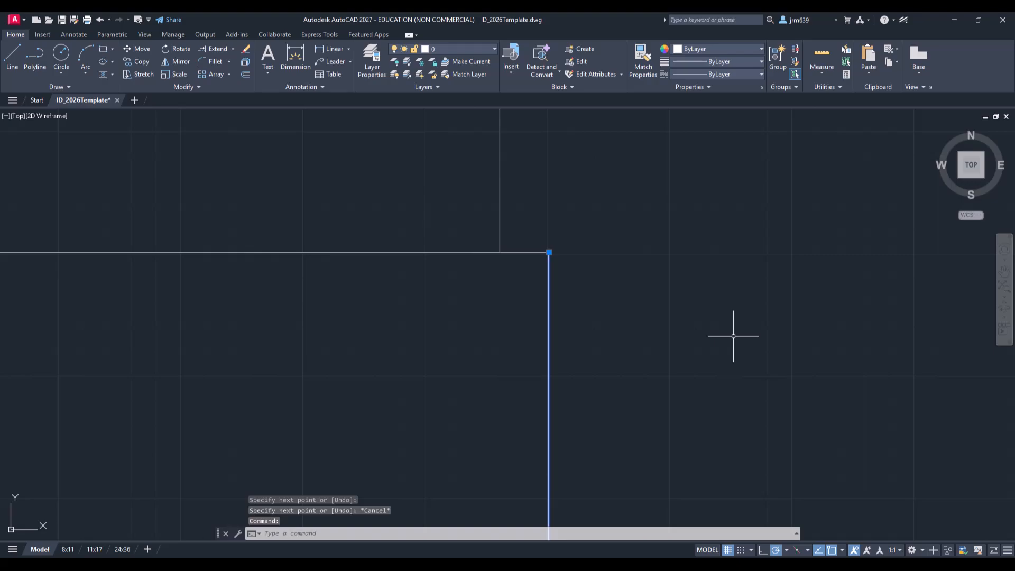
click(549, 252)
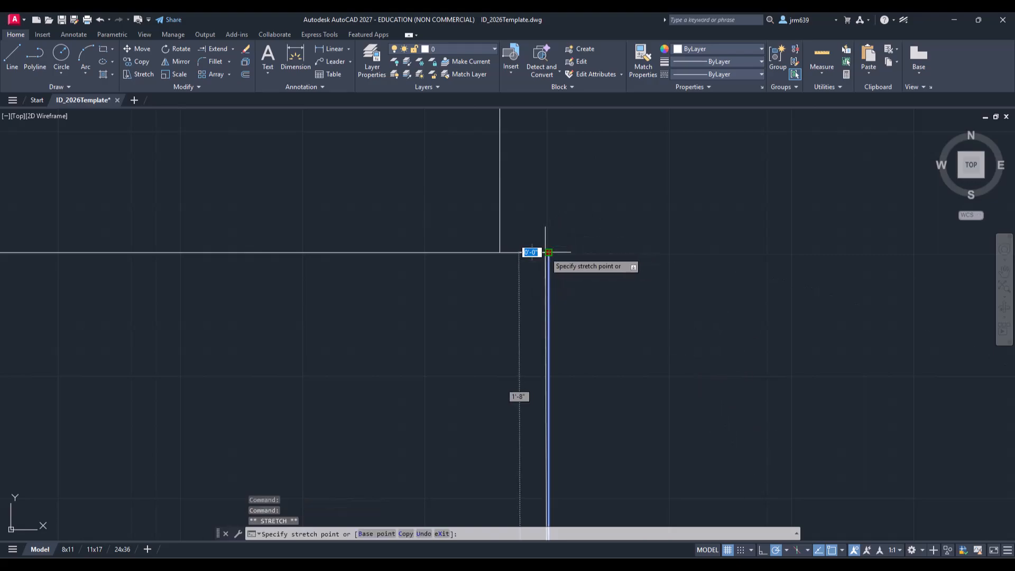
key(Down)
click(500, 252)
scroll(667, 318, down, 4)
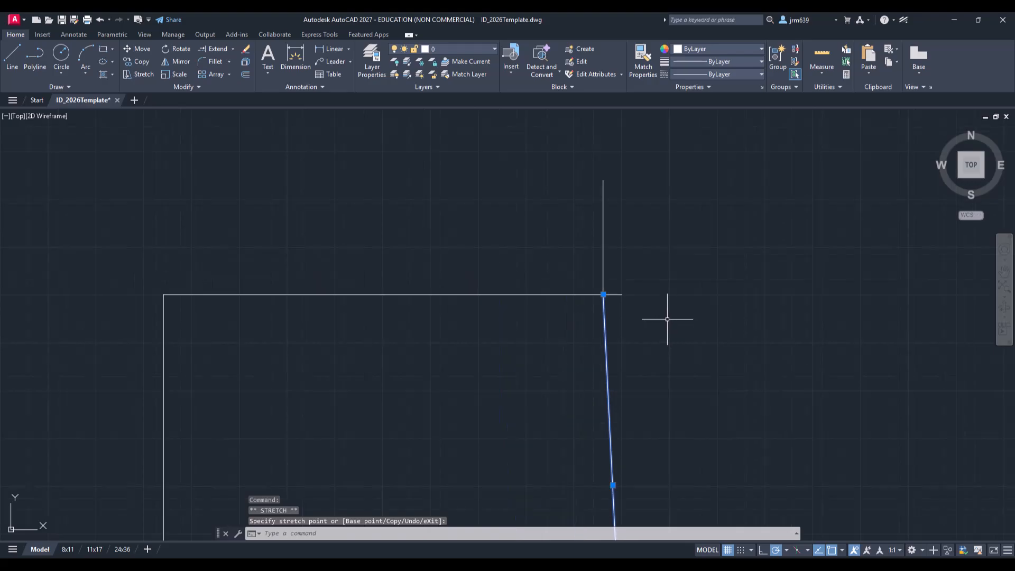
mouse_move(666, 319)
middle_down()
mouse_move(637, 308)
mouse_move(607, 237)
mouse_move(608, 256)
middle_up()
scroll(631, 272, down, 2)
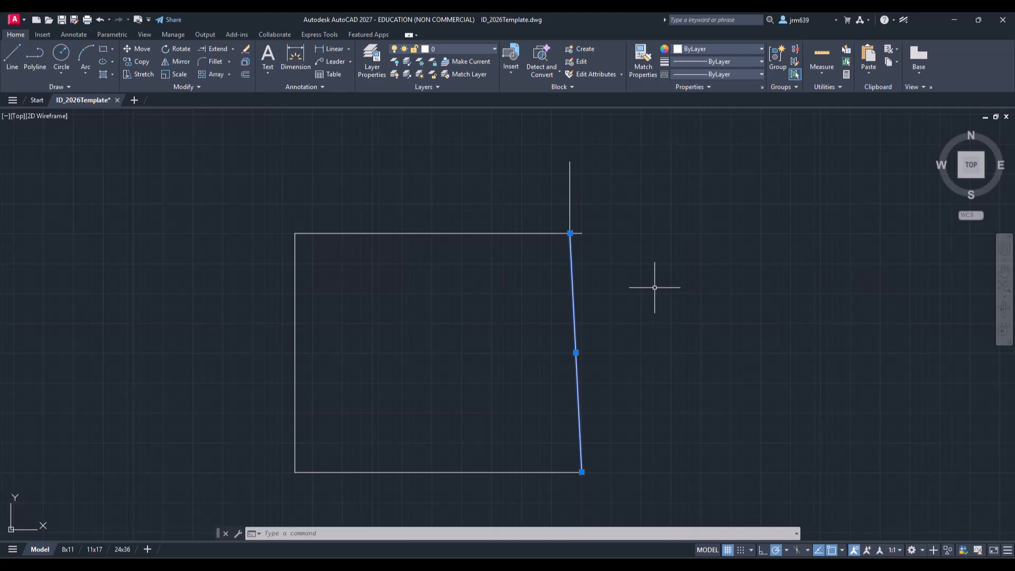
key(Escape)
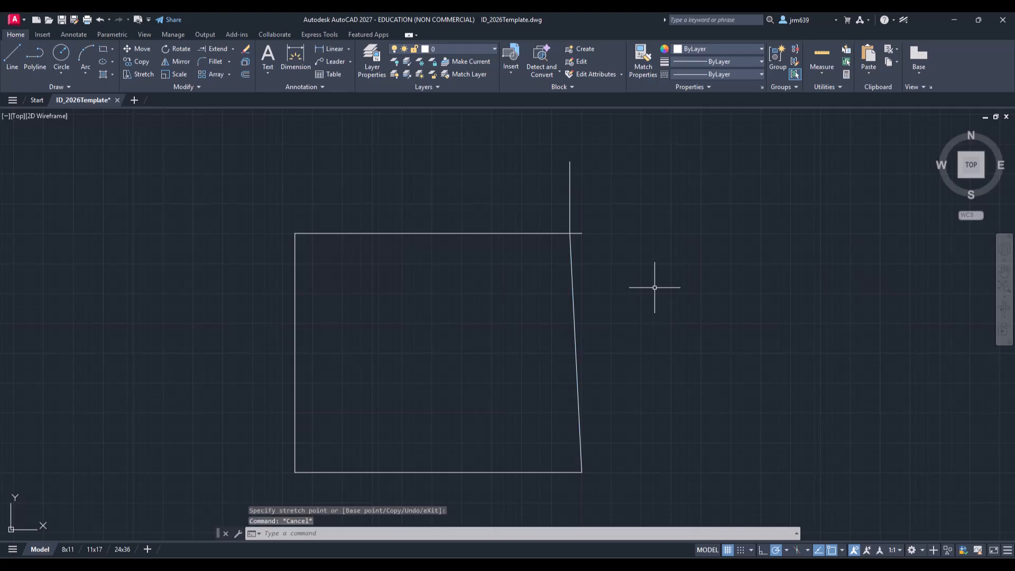
Erase the short vertical guide line and the left side of the rectangle
click(569, 168)
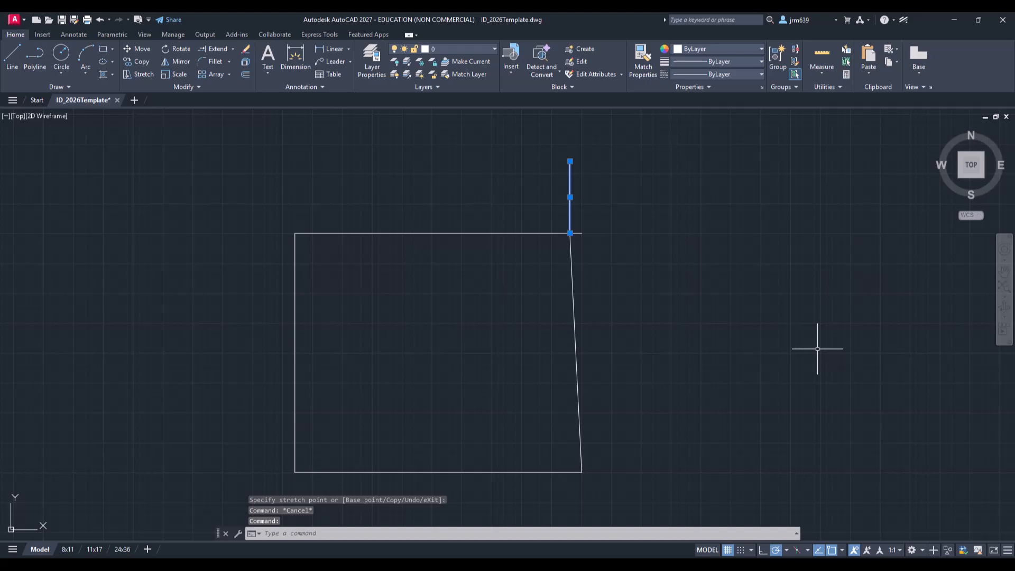
key(Delete)
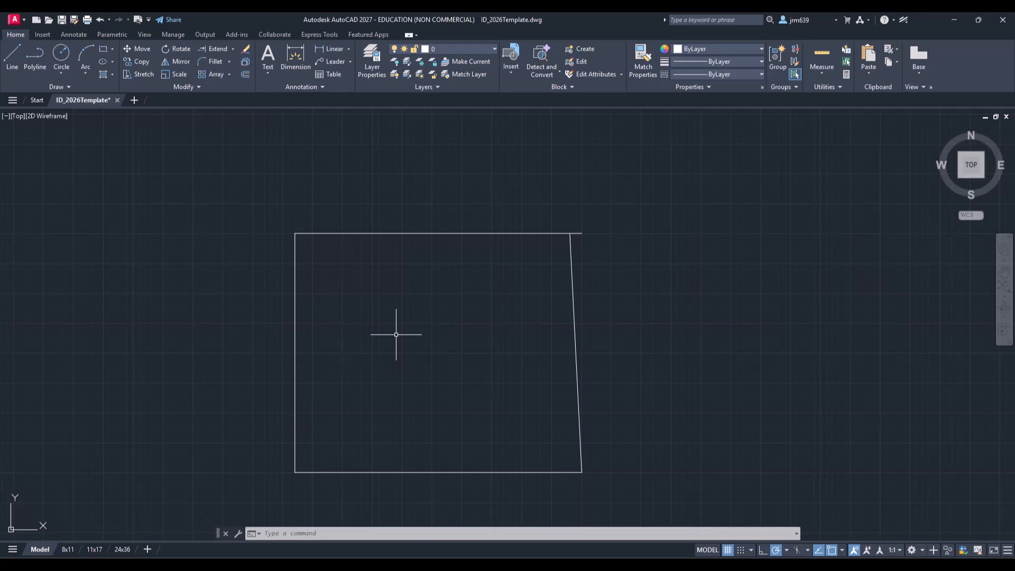
click(351, 311)
click(252, 270)
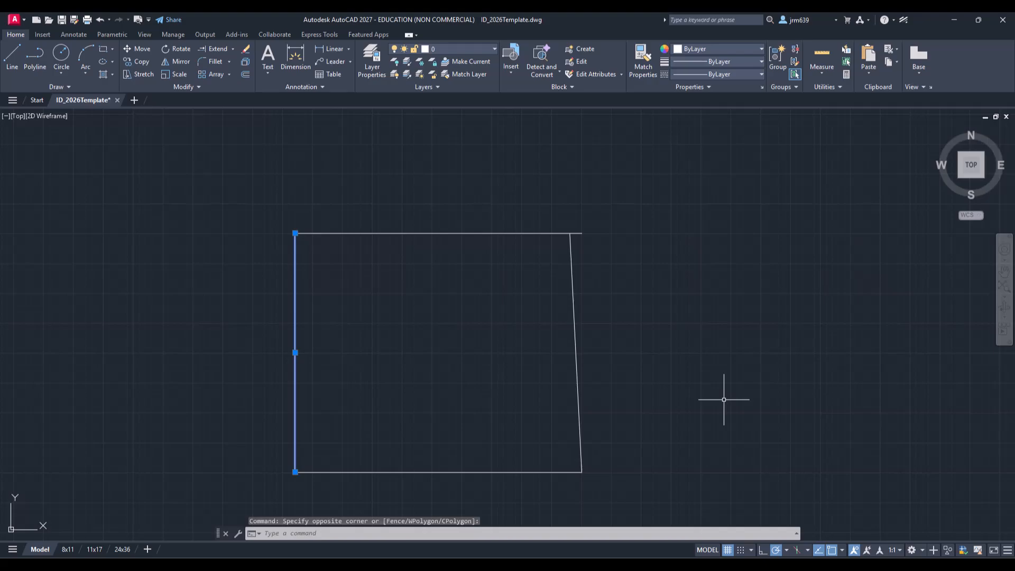
key(Delete)
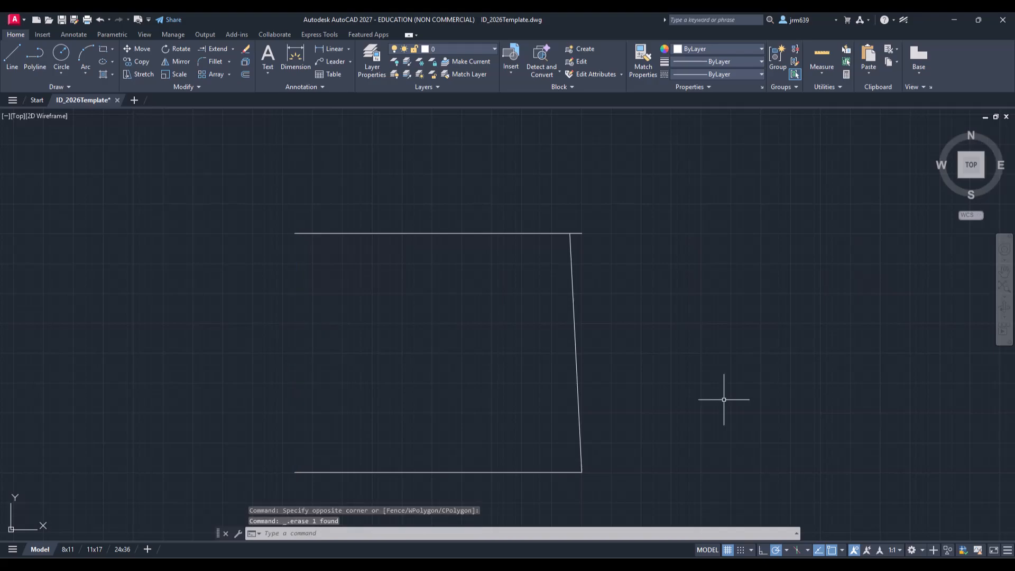
Mirror the slanted right side about a vertical line through the top edge's midpoint, keeping the source line
click(614, 339)
click(538, 304)
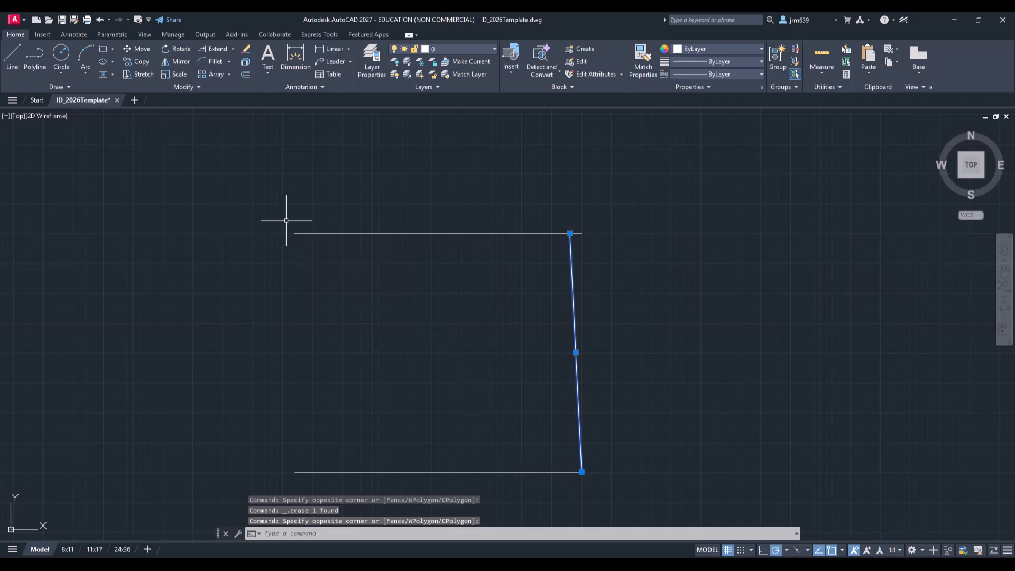
click(179, 61)
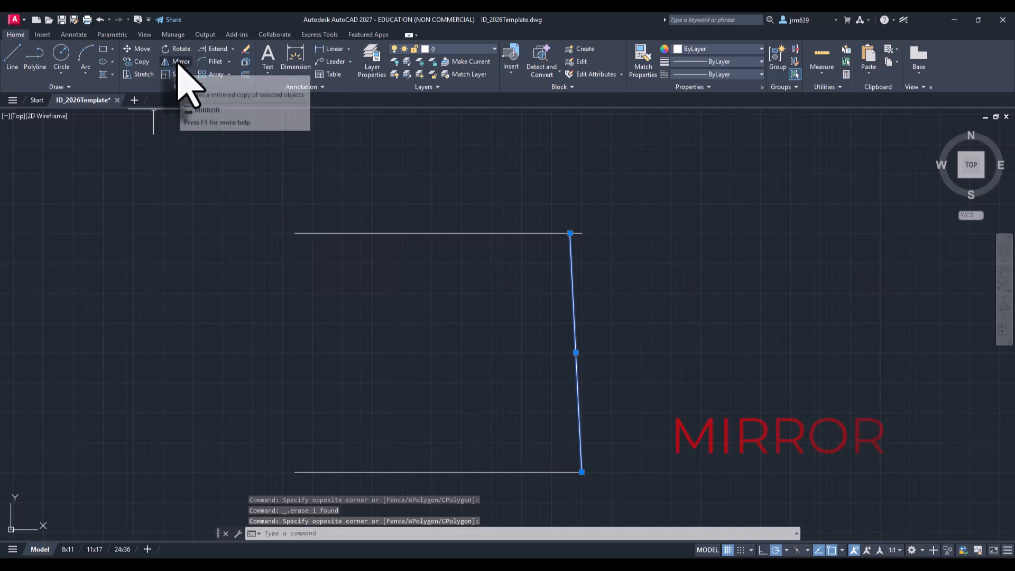
click(179, 62)
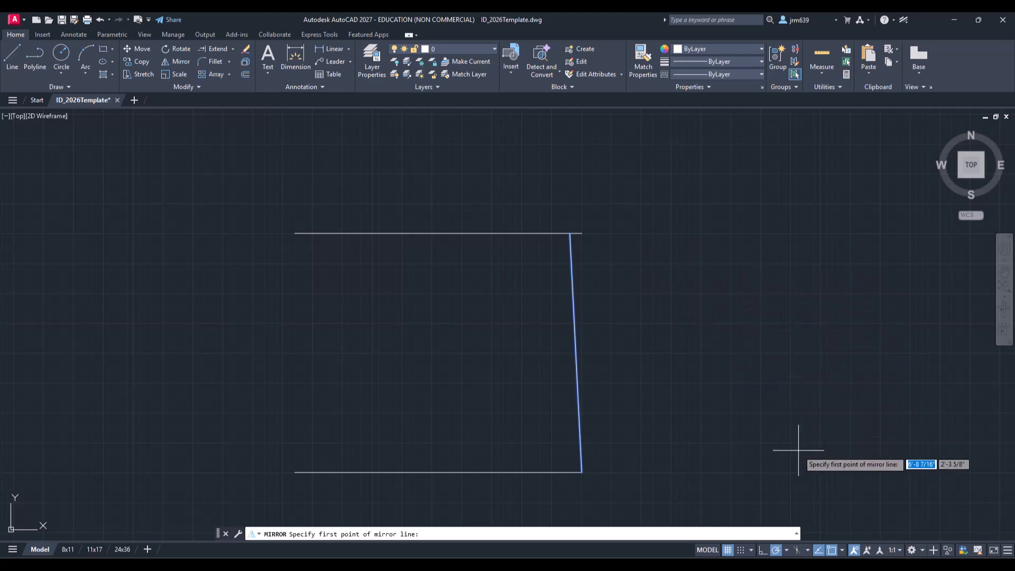
click(842, 550)
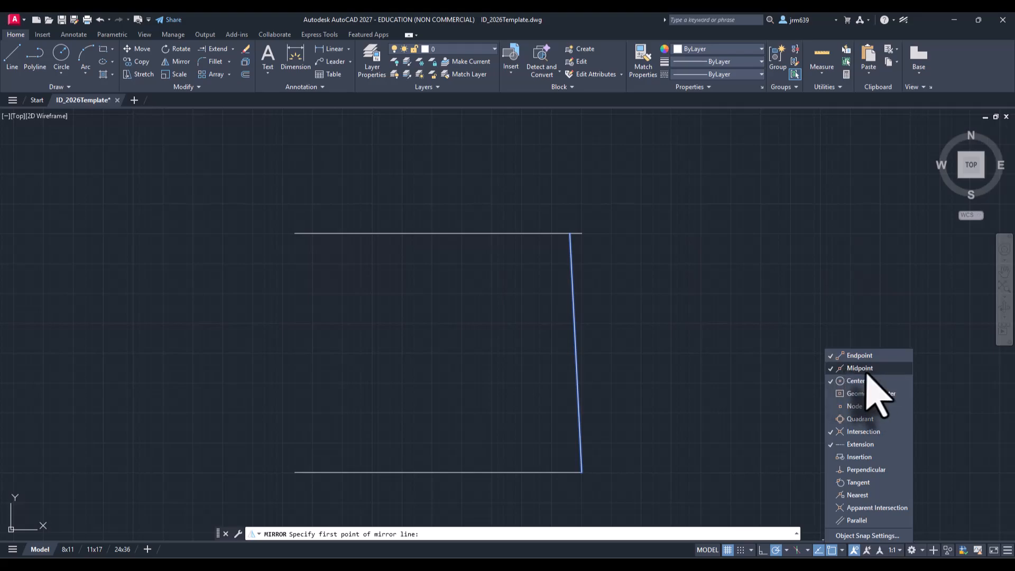
click(429, 246)
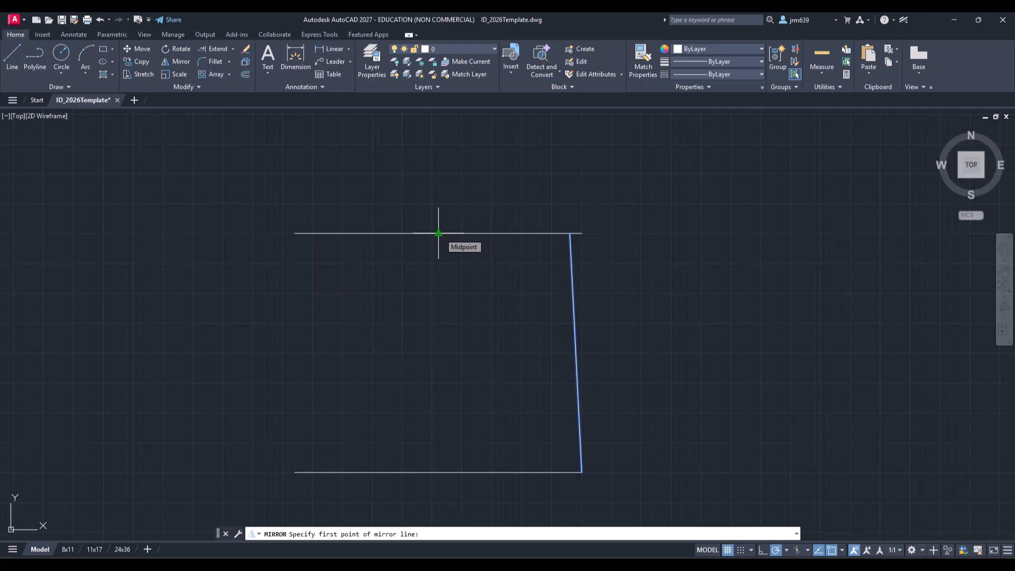
click(438, 233)
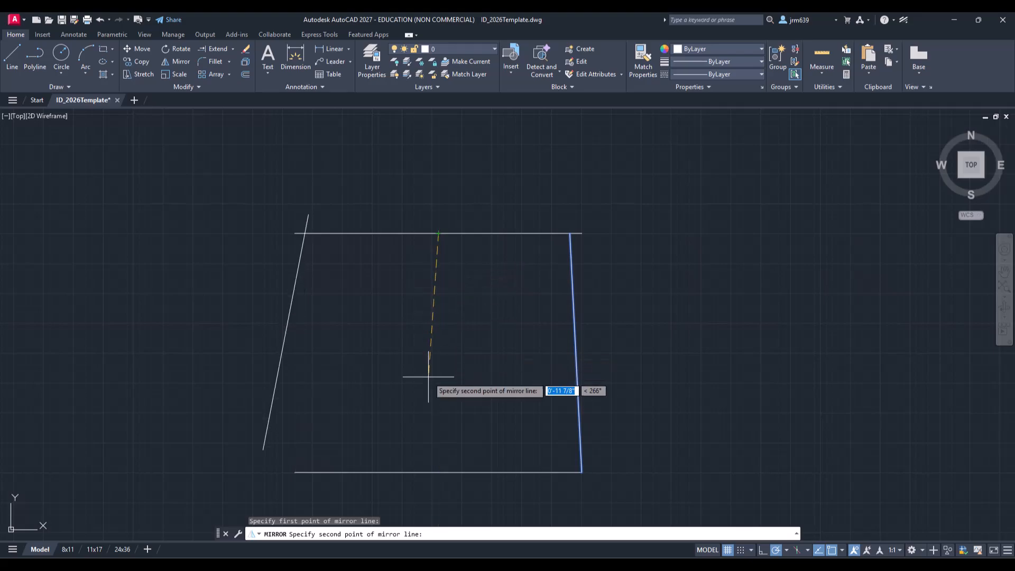
click(438, 278)
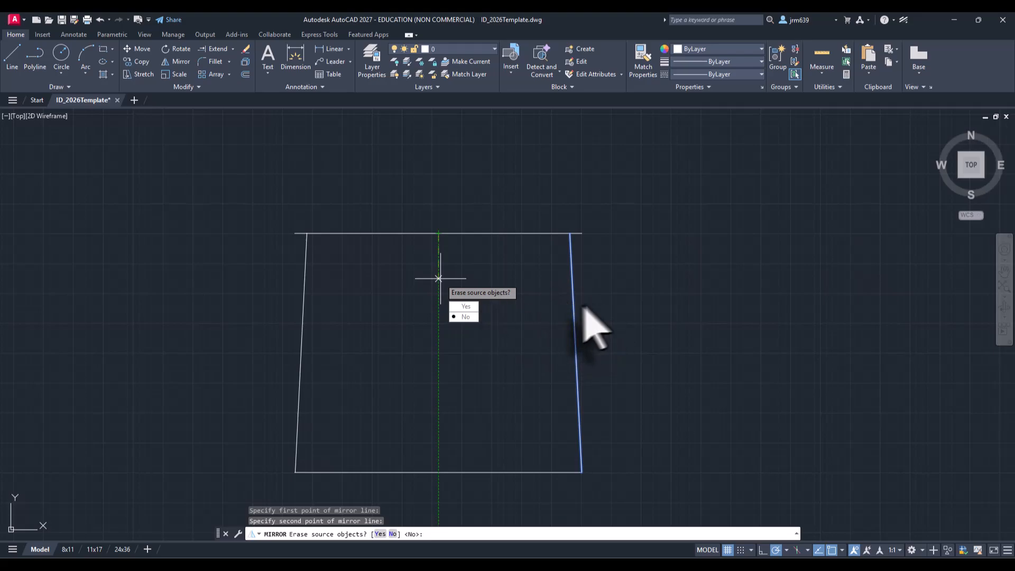
click(465, 317)
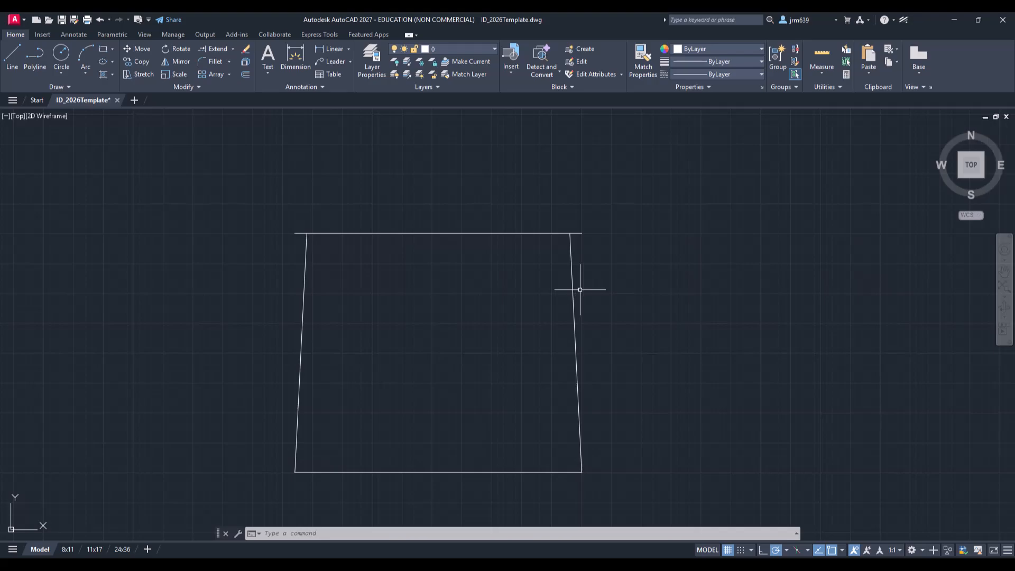
Trim both ends of the top edge that overhang the slanted sides
click(233, 49)
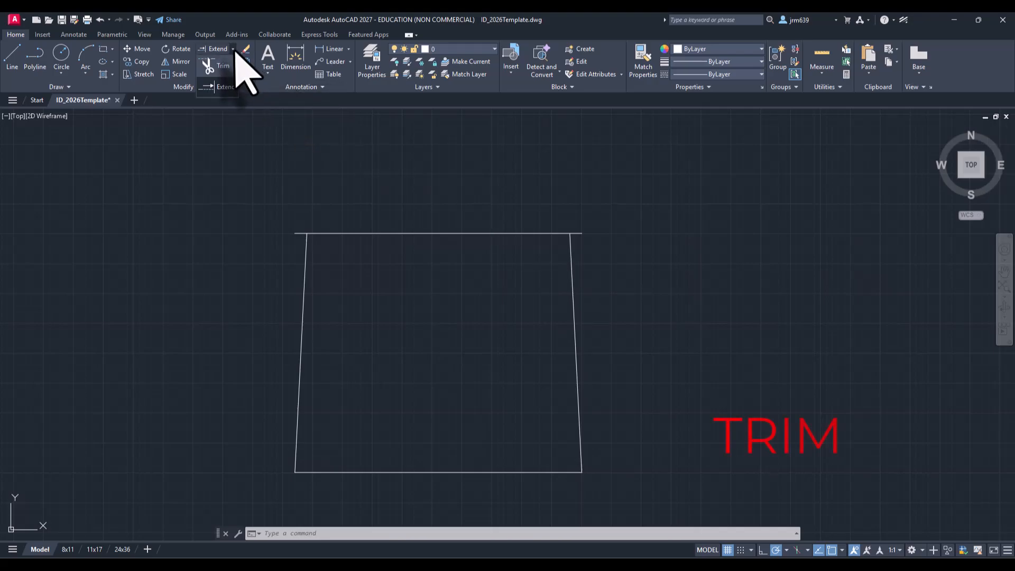
click(222, 67)
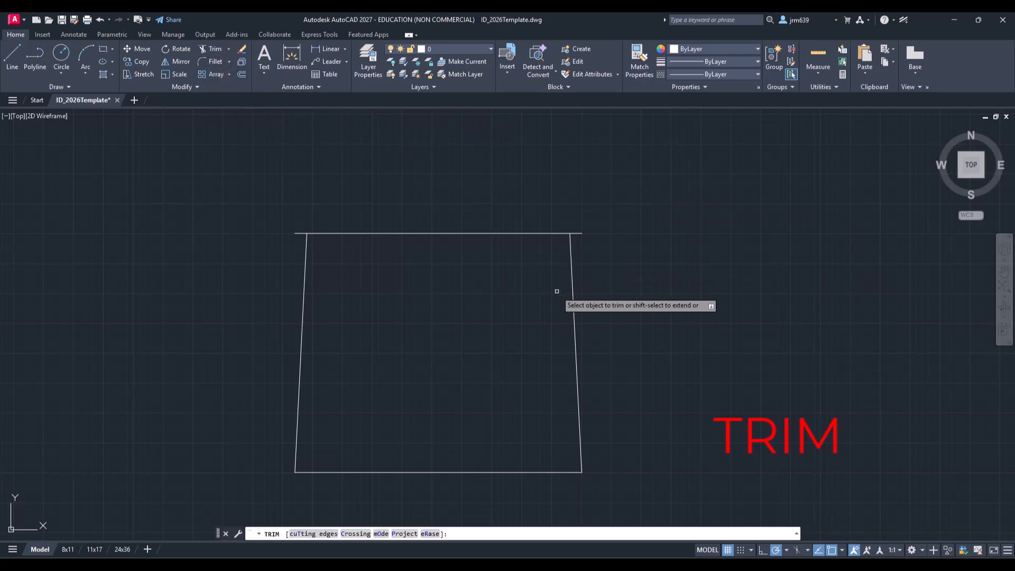
click(576, 235)
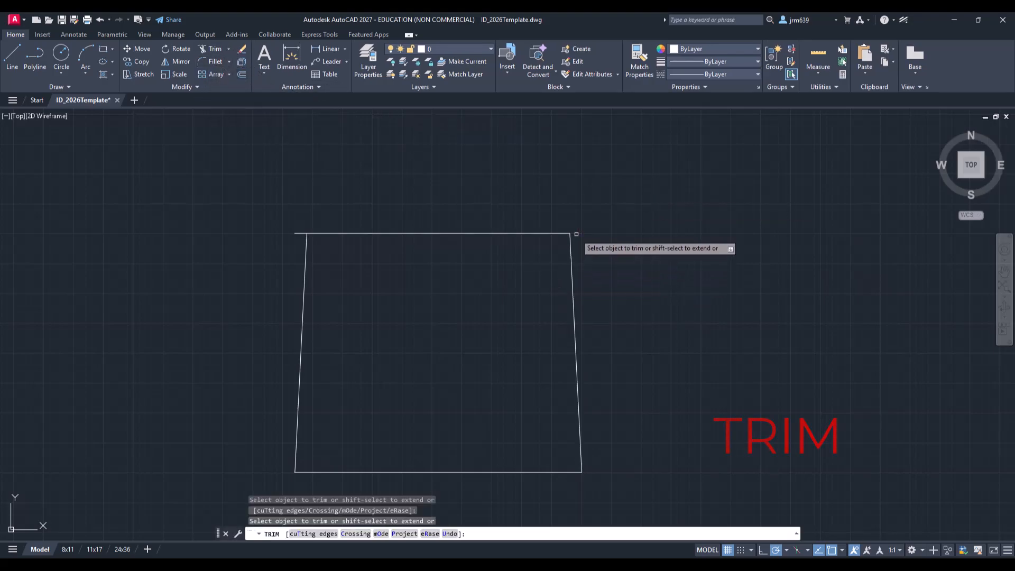
click(299, 233)
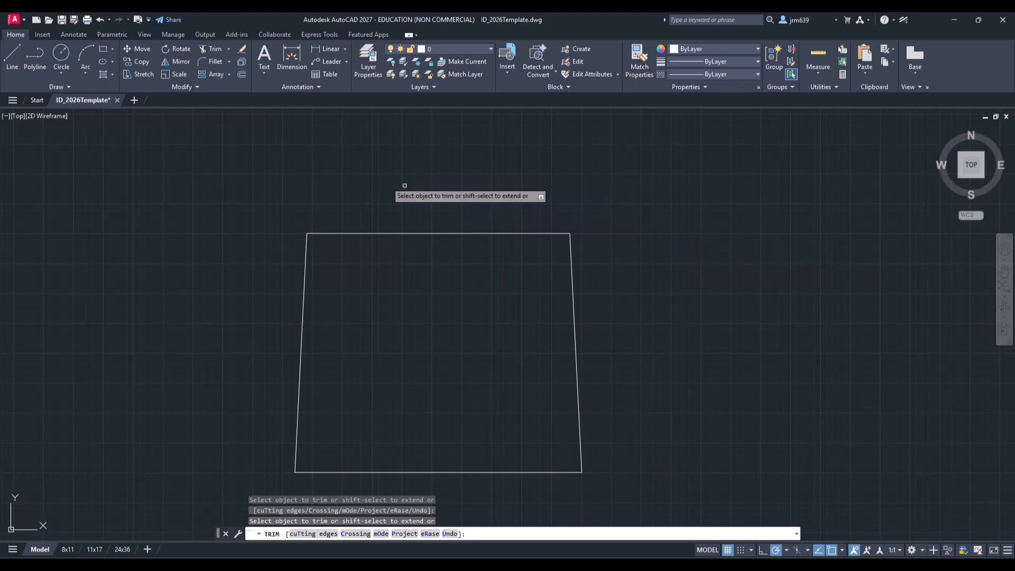
Draw a three-point arc from the upper-left corner through a point above the top edge's middle to the upper-right corner
click(85, 56)
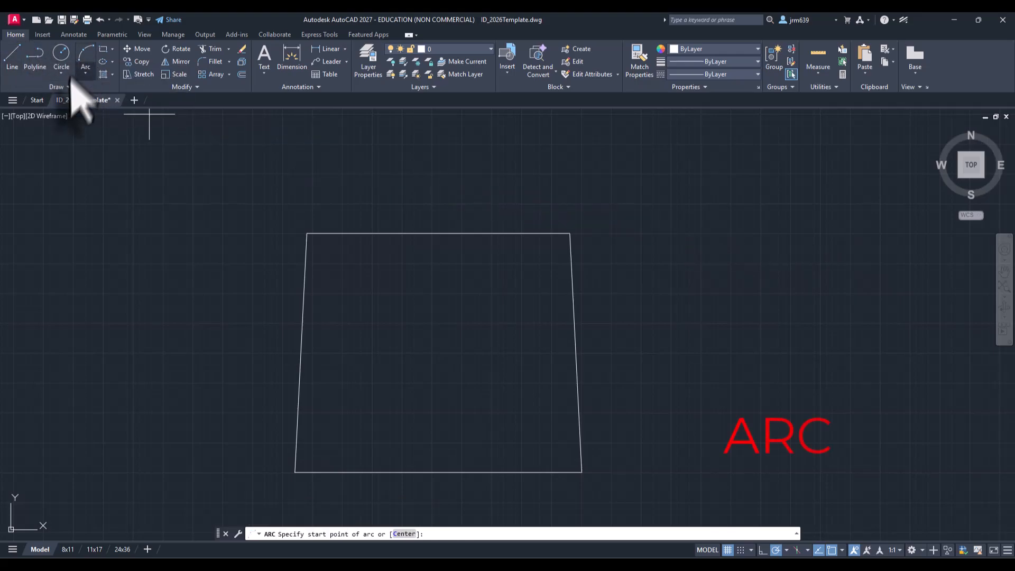
click(306, 233)
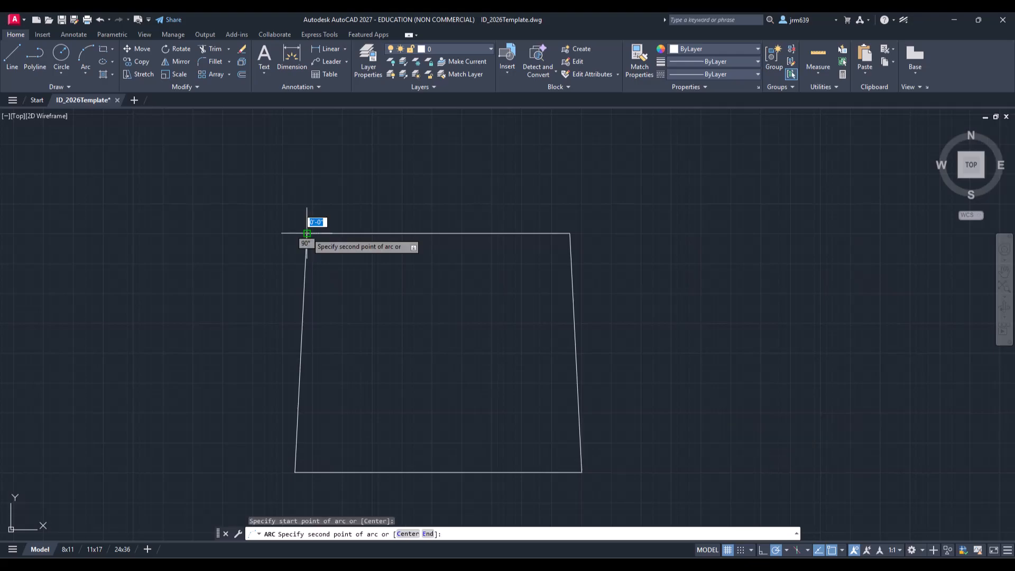
click(431, 180)
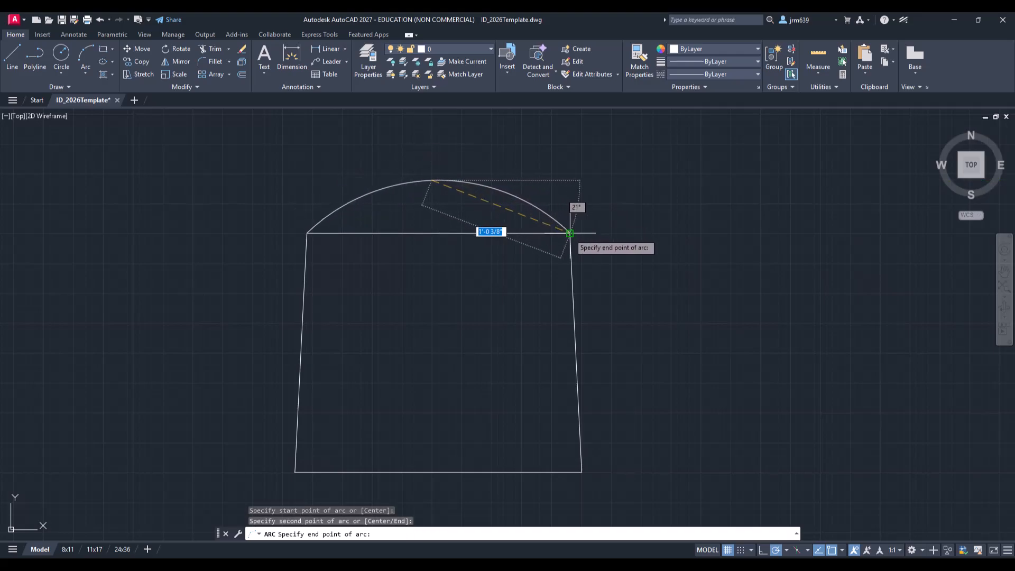
click(569, 233)
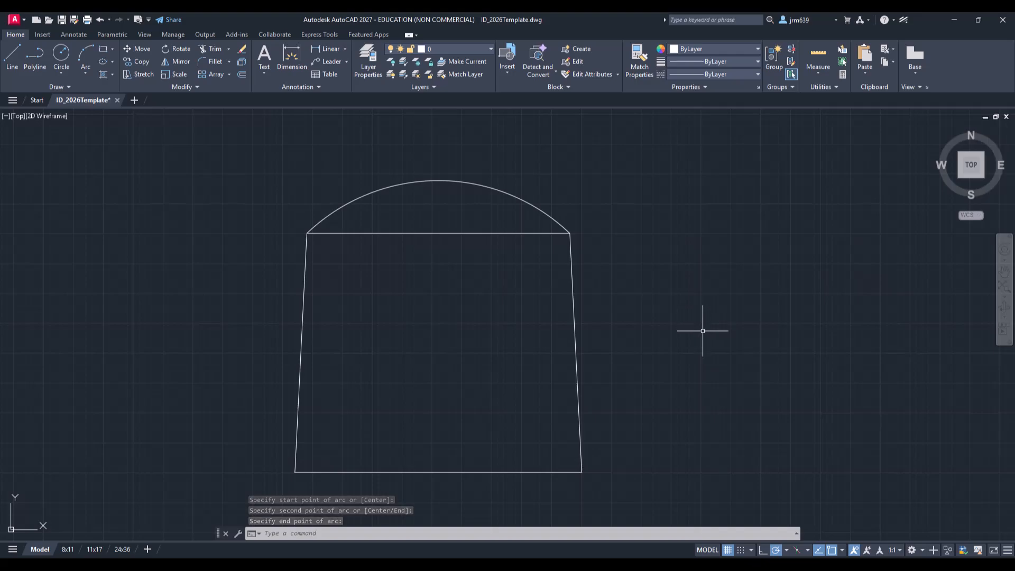
Stretch the arc's midpoint straight up to try a much taller arch
click(458, 174)
click(430, 176)
click(438, 180)
click(438, 134)
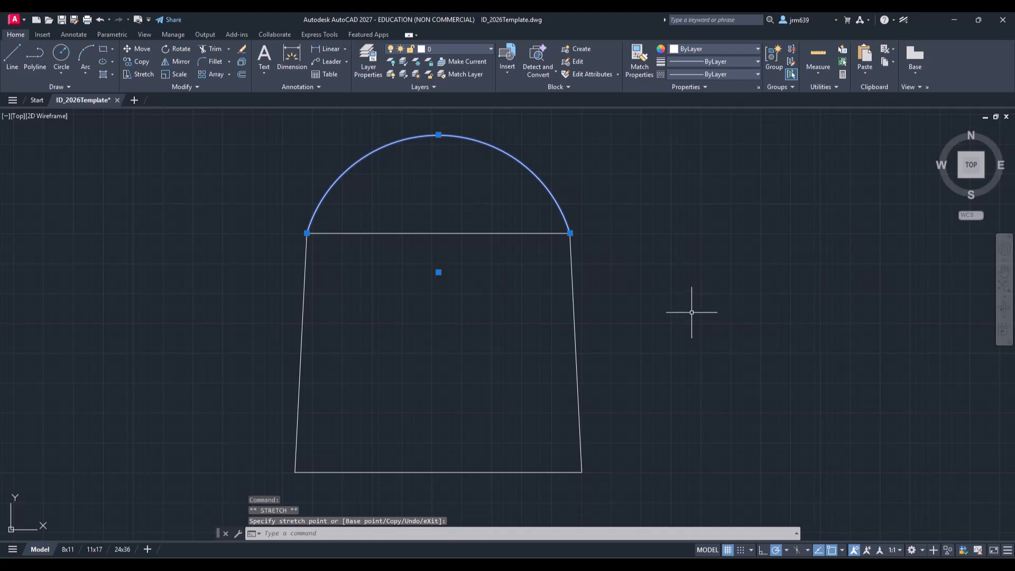
key(Escape)
Stretch the arc's midpoint down to a shallow curve, and raise it slightly for a moderately curved arch
click(549, 189)
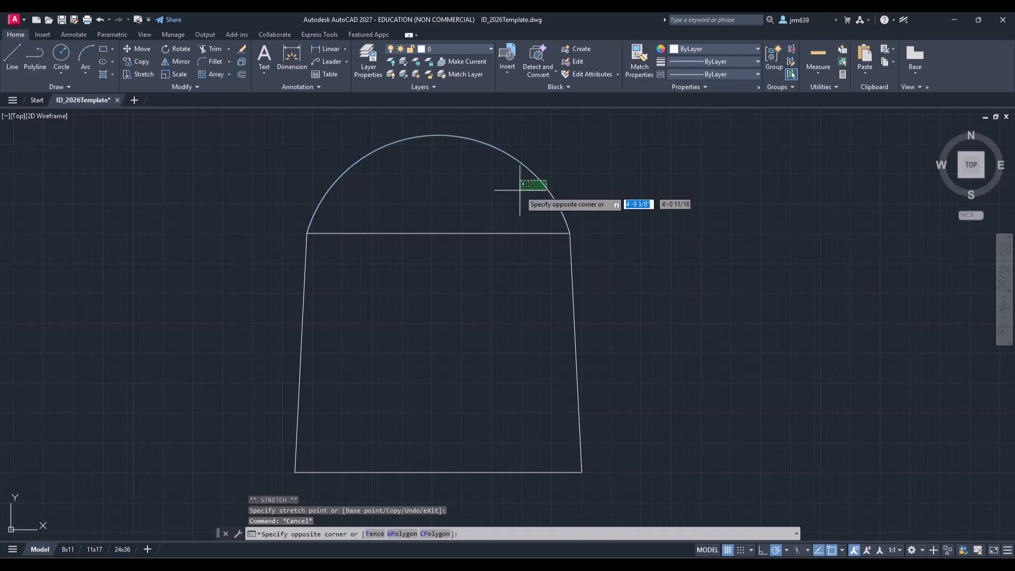
click(520, 180)
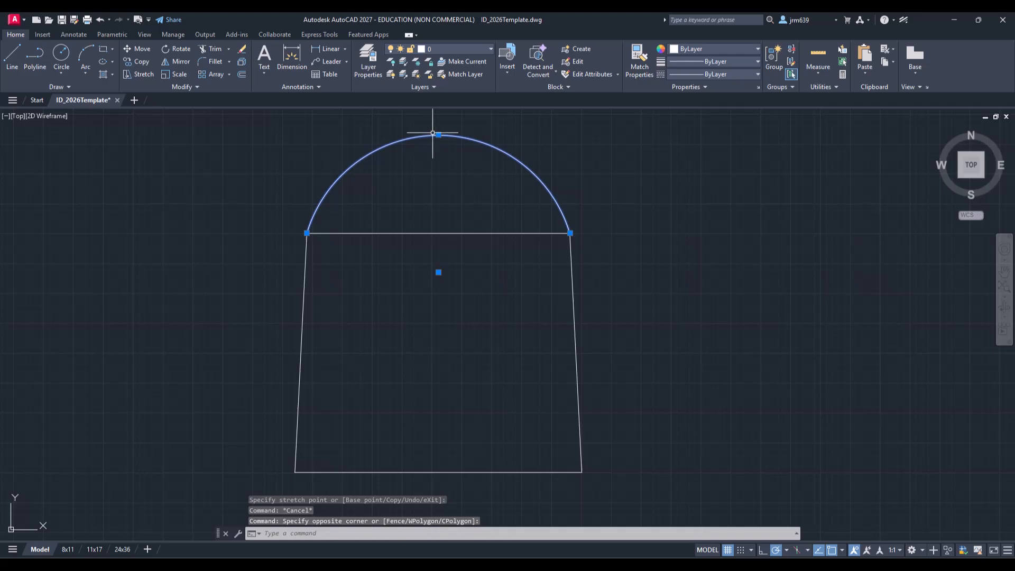
click(438, 135)
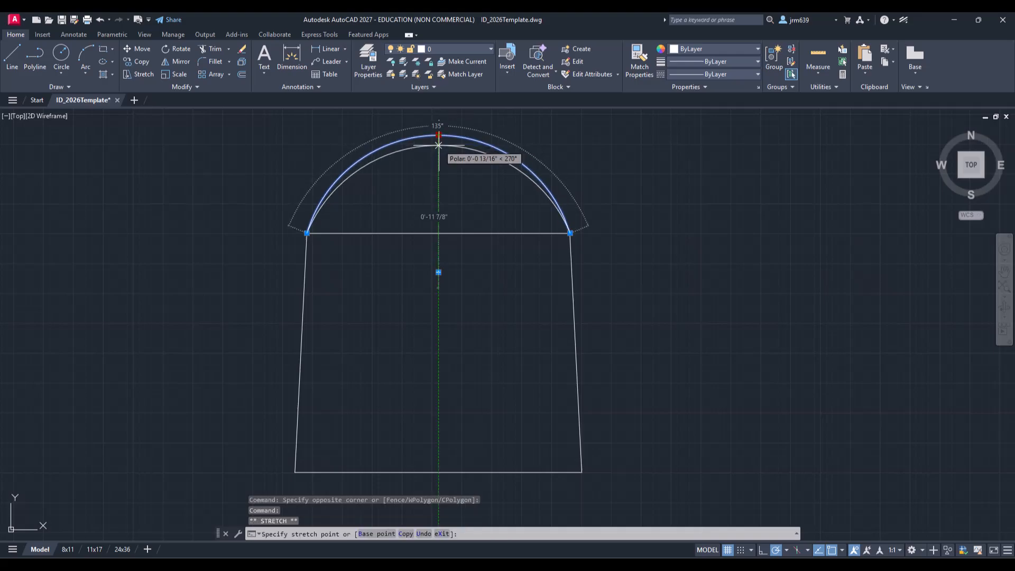
click(438, 182)
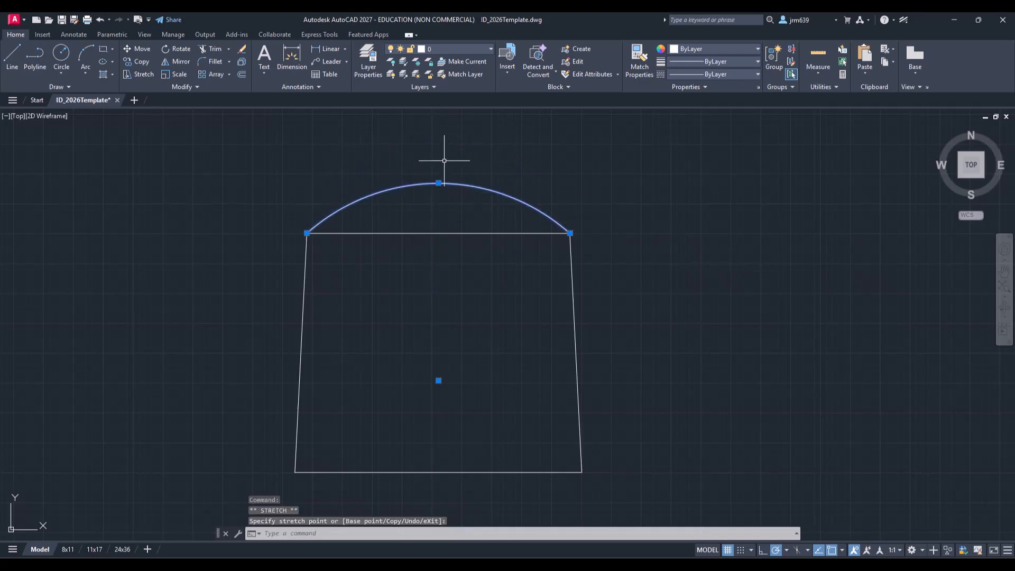
click(438, 182)
click(438, 172)
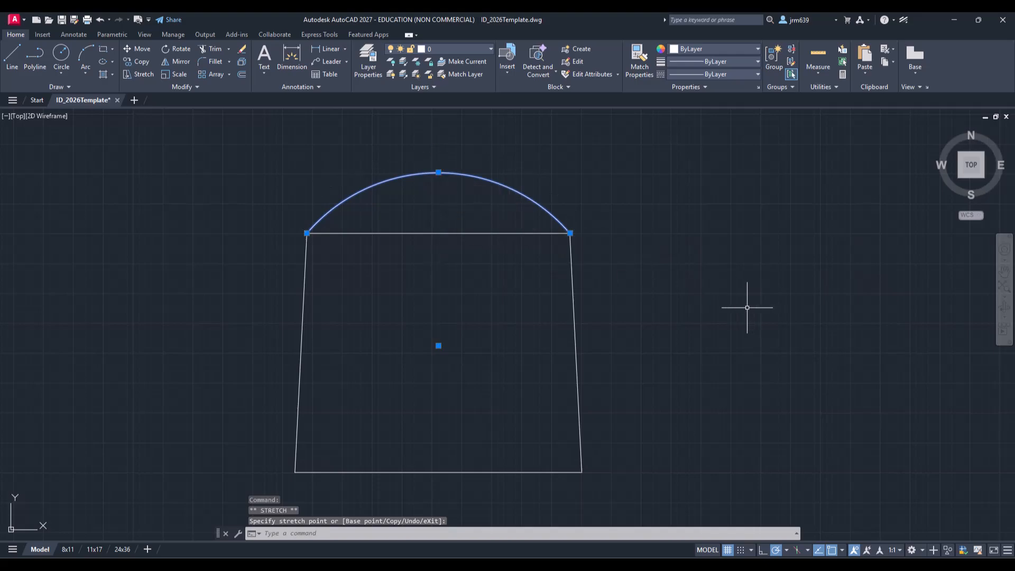
key(Escape)
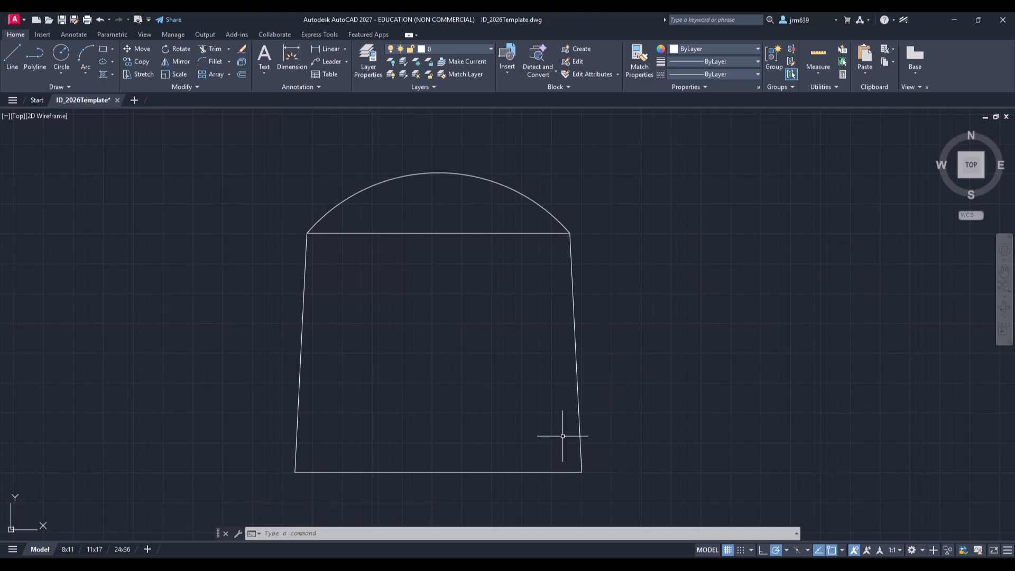
Erase the straight top edge beneath the arc and offset the arc 1 inch toward the inside of the outline
click(485, 233)
key(Delete)
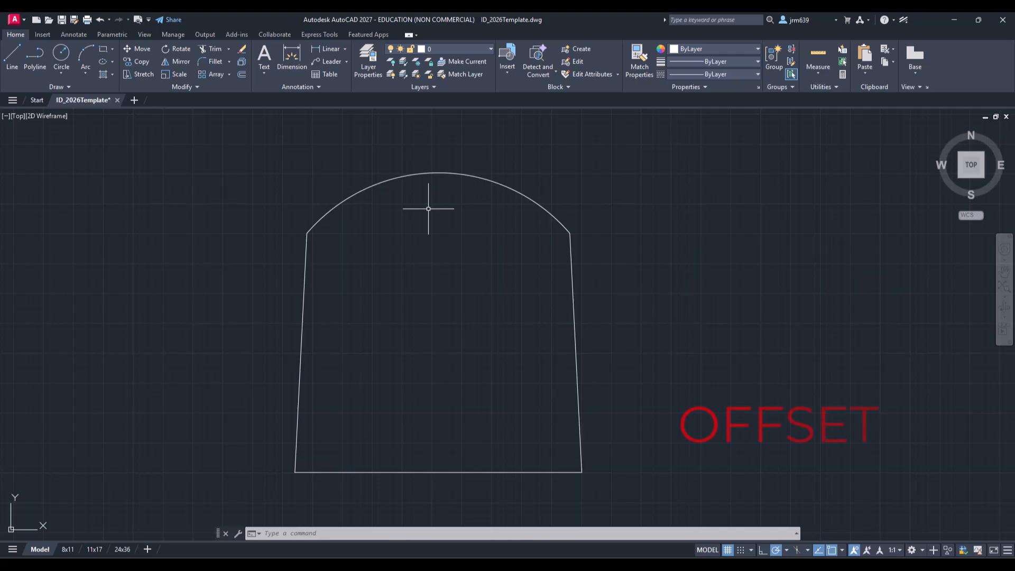
click(242, 74)
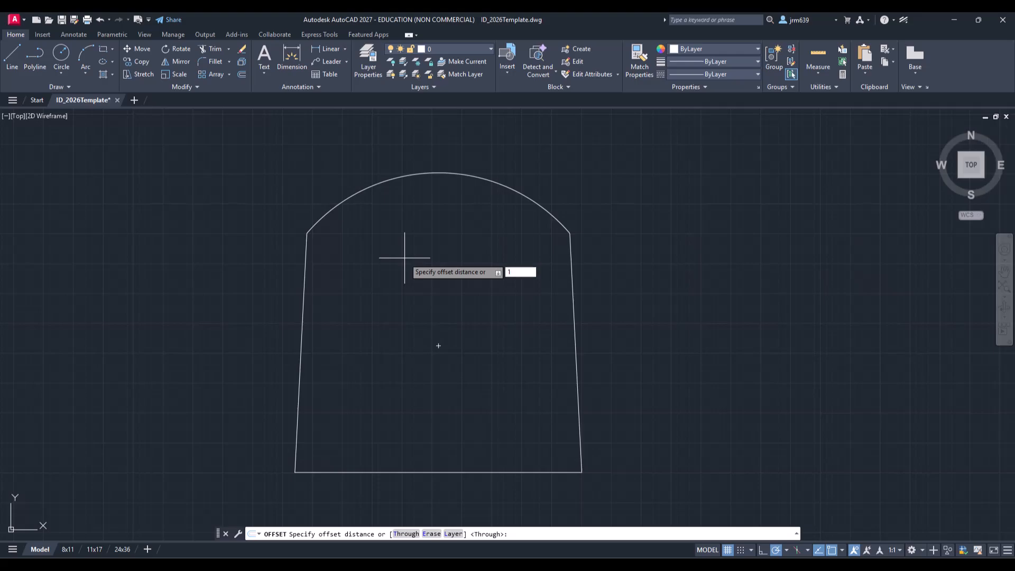
key(Return)
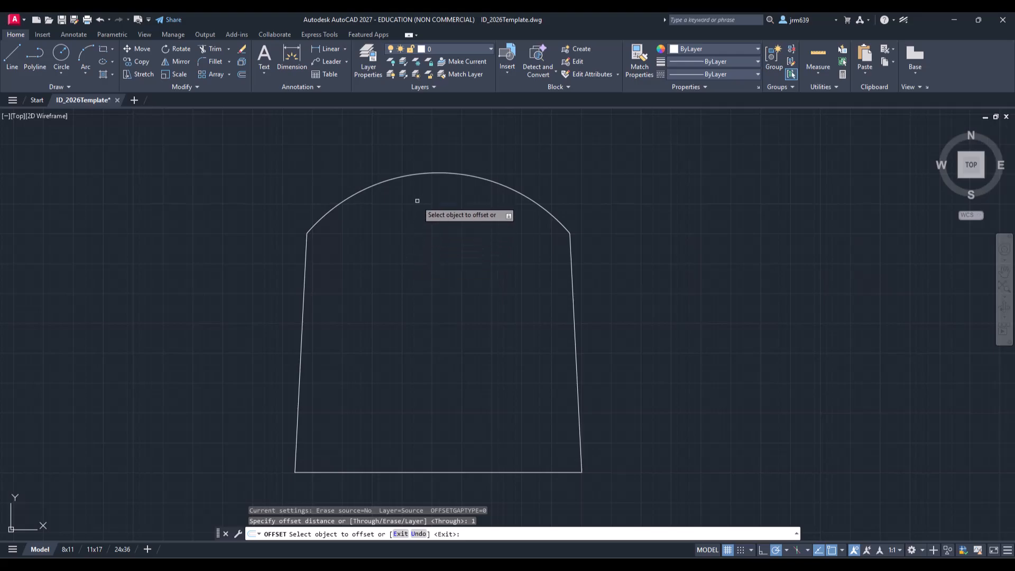
click(421, 172)
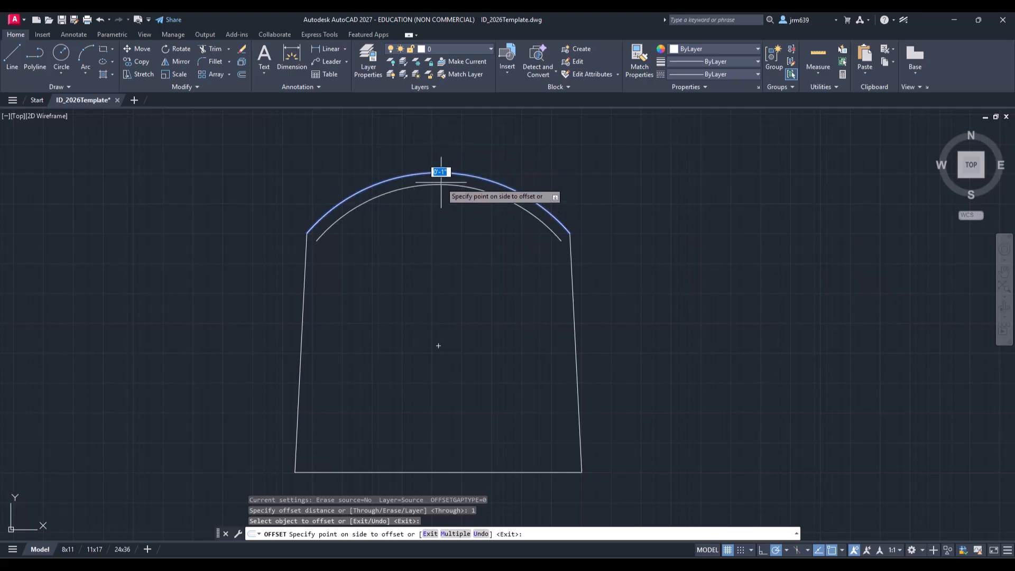
click(438, 249)
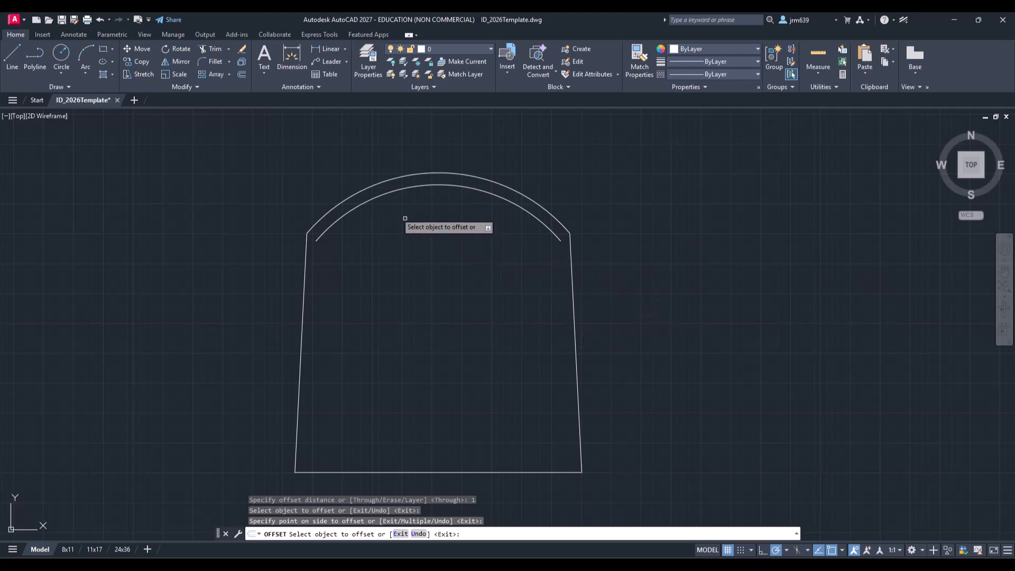
Extend both ends of the inner offset arc to the slanted sides
click(229, 48)
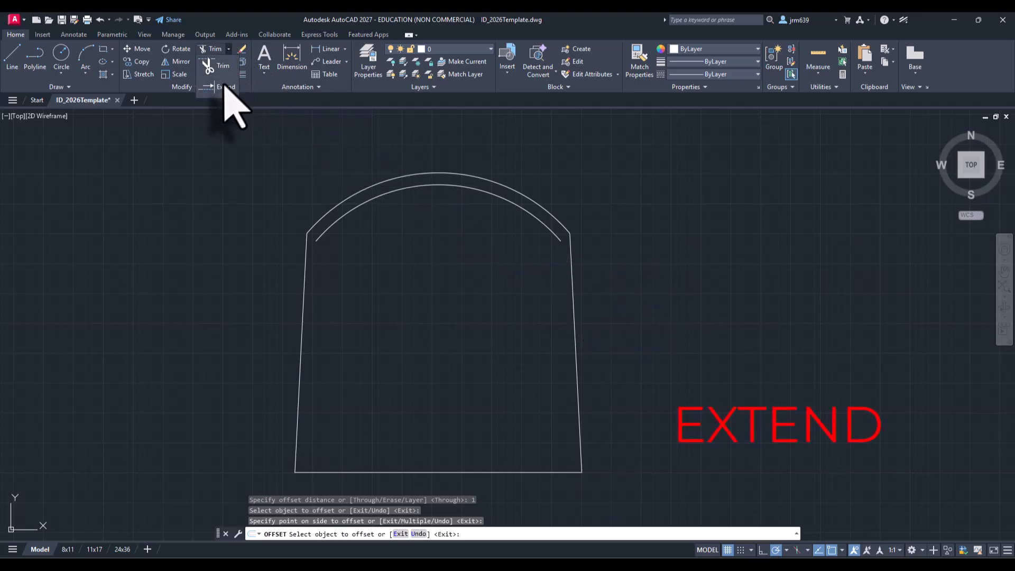
click(223, 90)
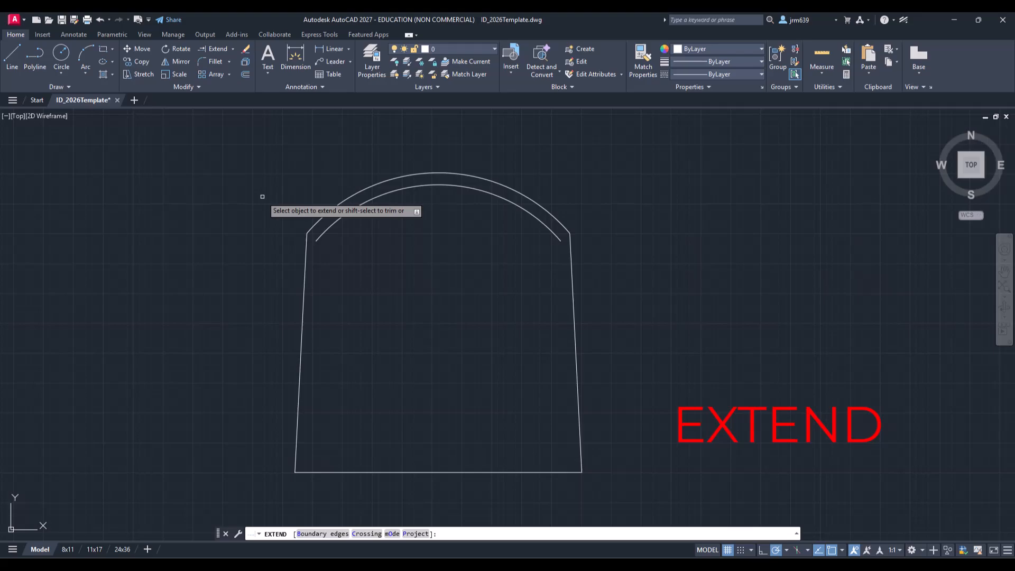
click(321, 232)
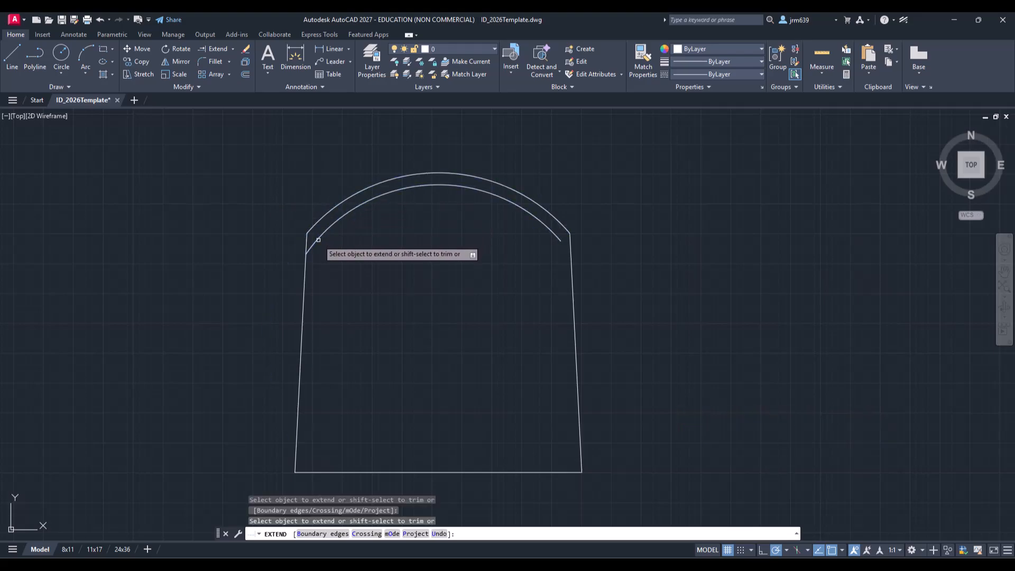
click(564, 249)
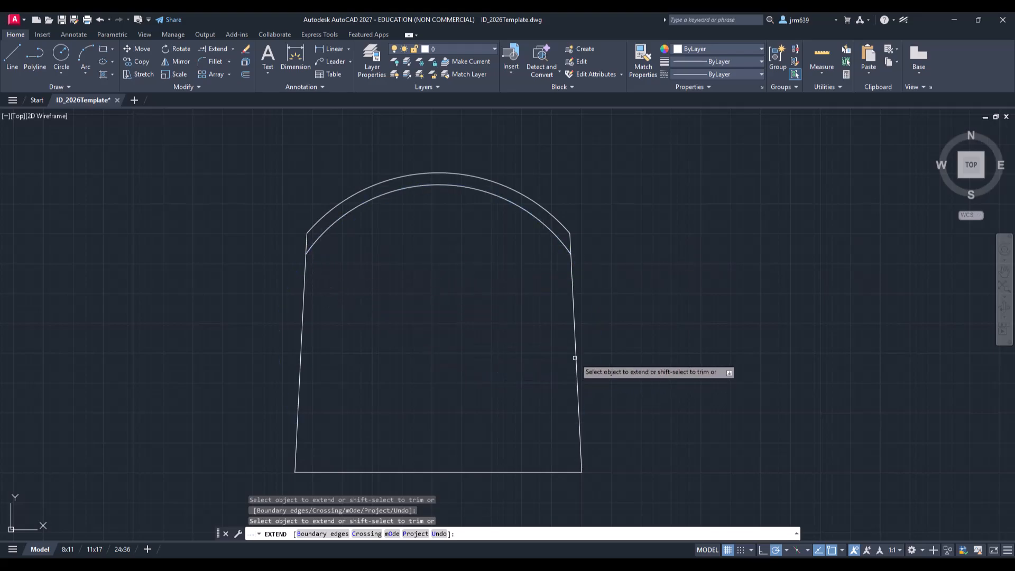
click(317, 243)
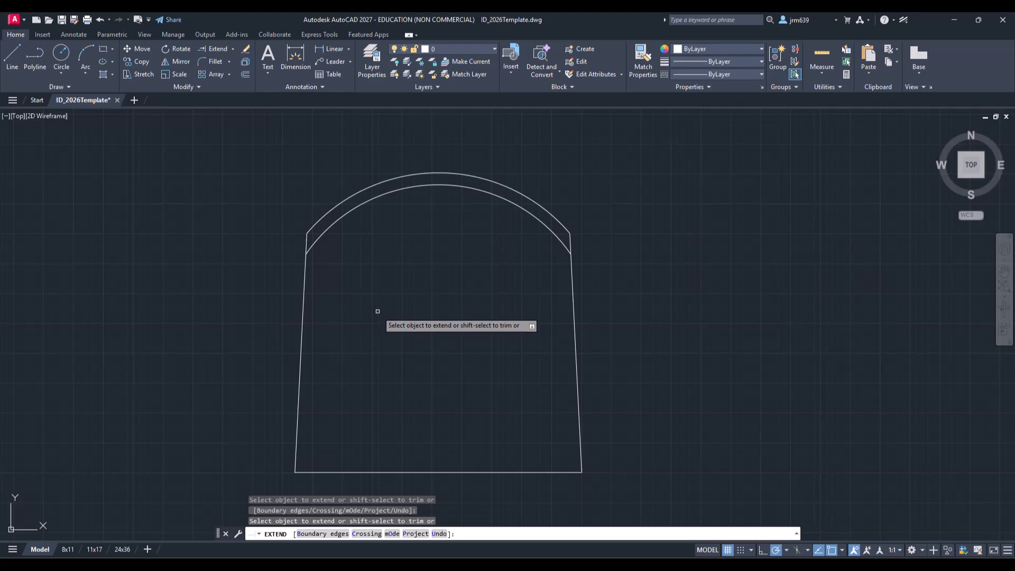
key(Escape)
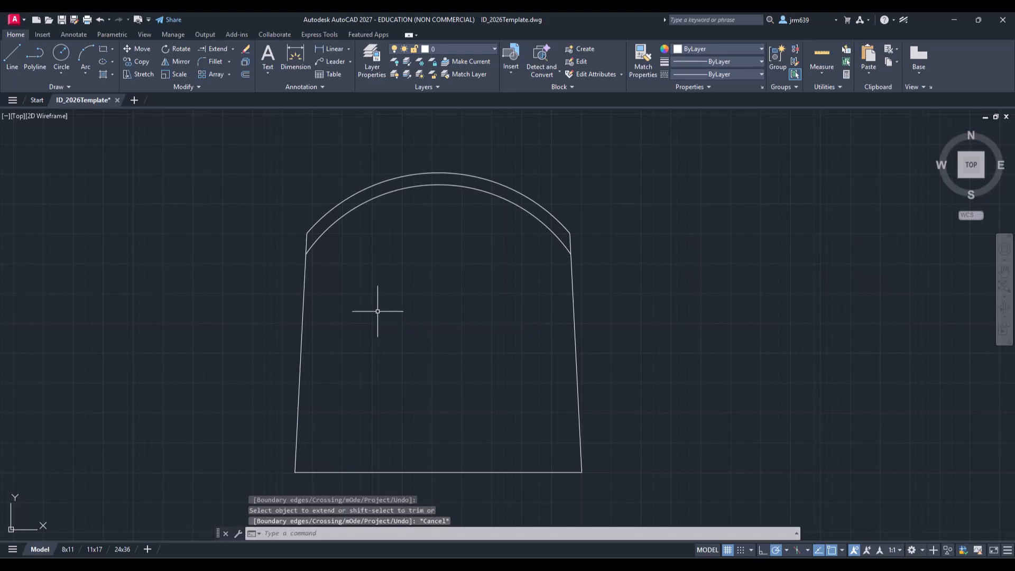
middle_drag(429, 295, 435, 287)
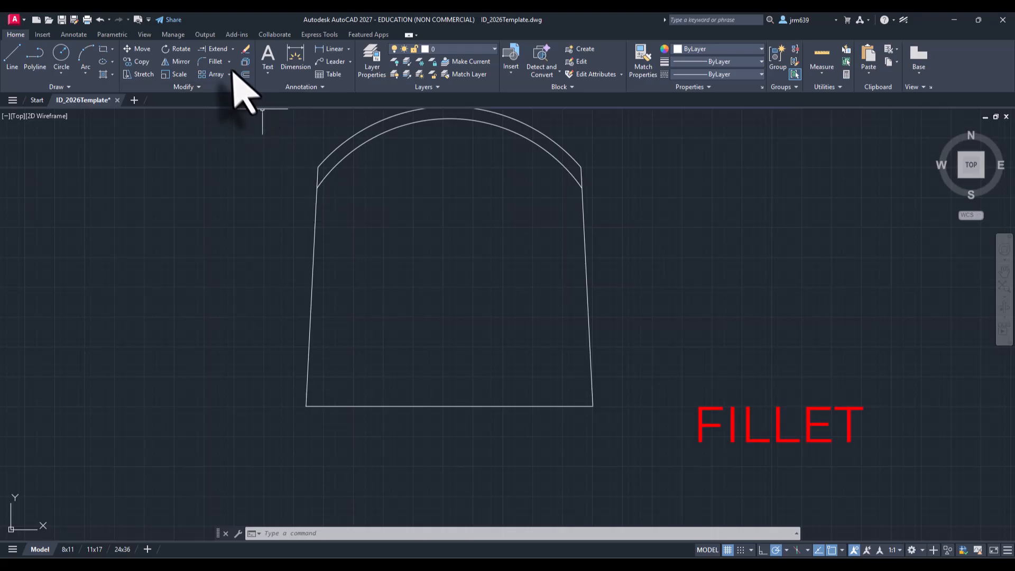
Fillet the outline's lower-left corner between the slanted side and the bottom edge with a 3 inch radius
click(217, 62)
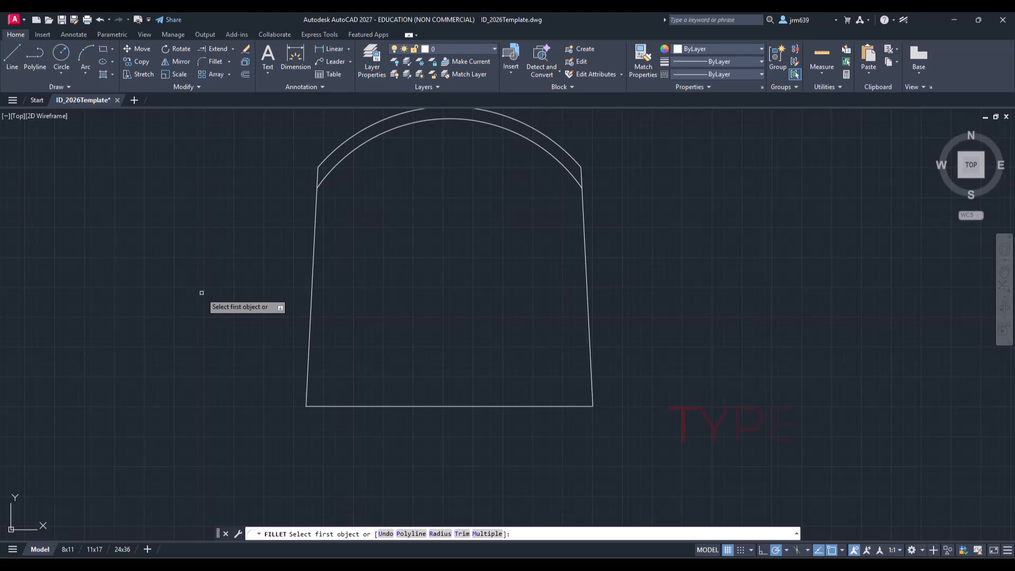
text(r)
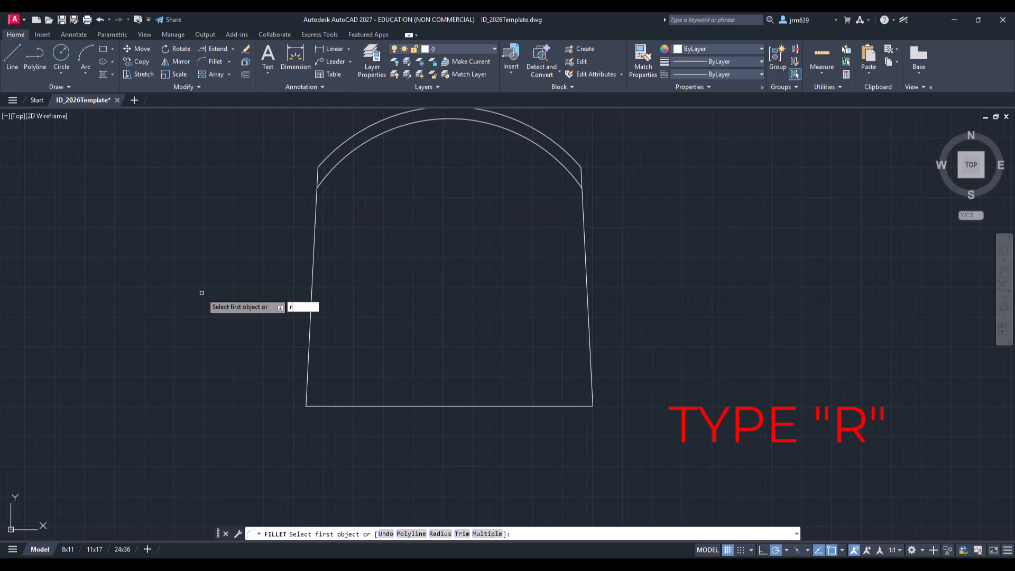
key(Return)
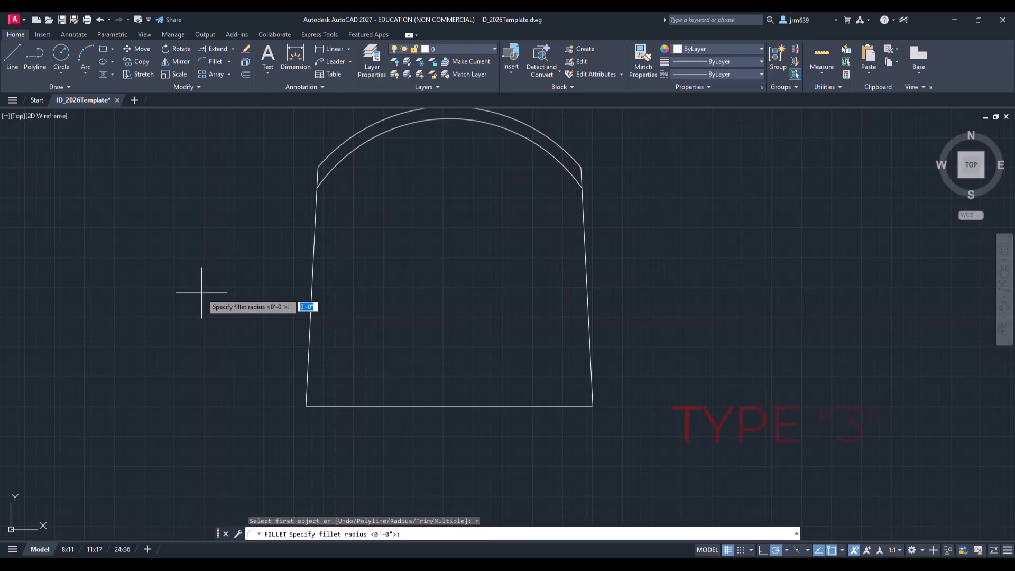
text(3)
key(Return)
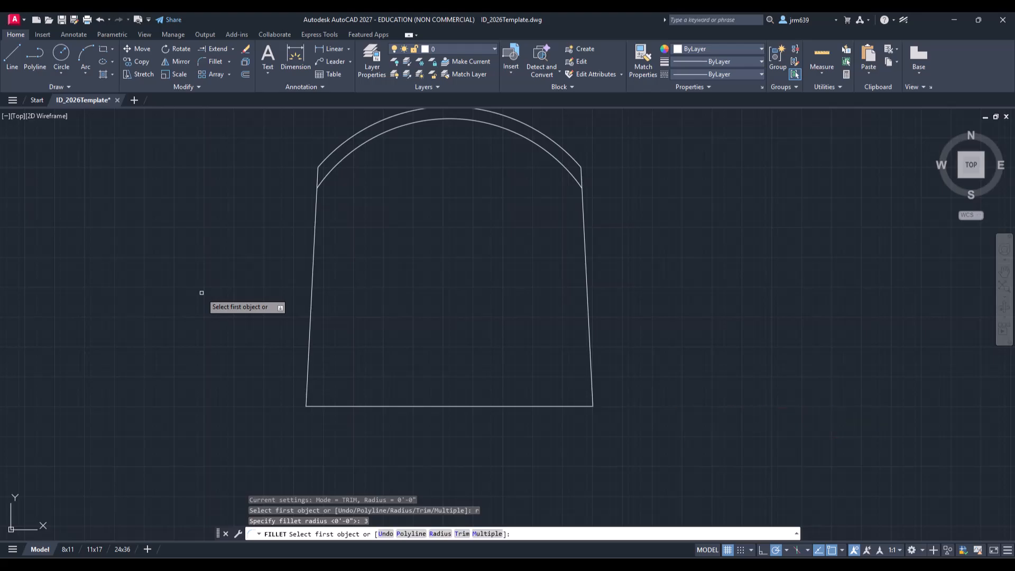
click(308, 375)
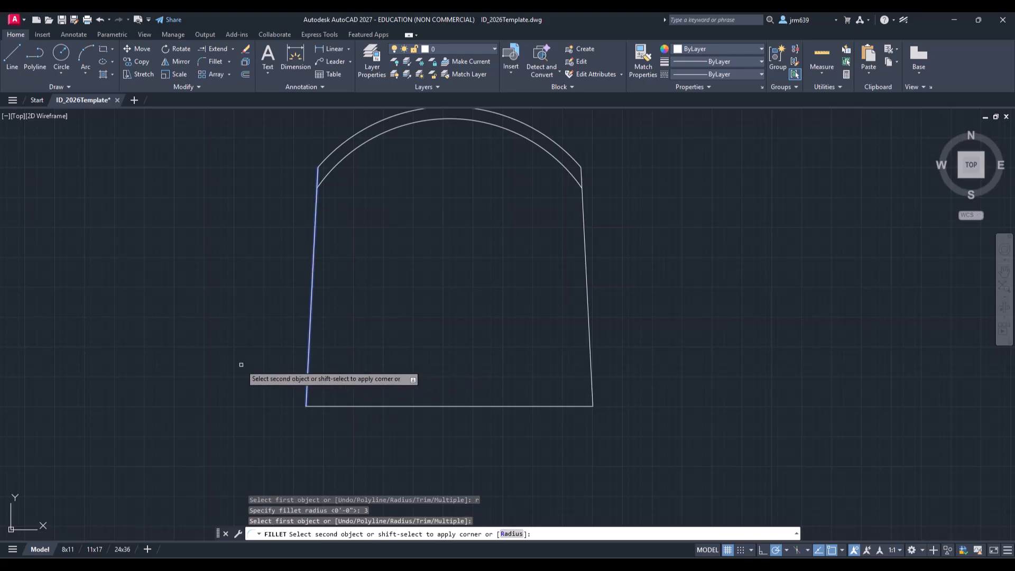
click(355, 404)
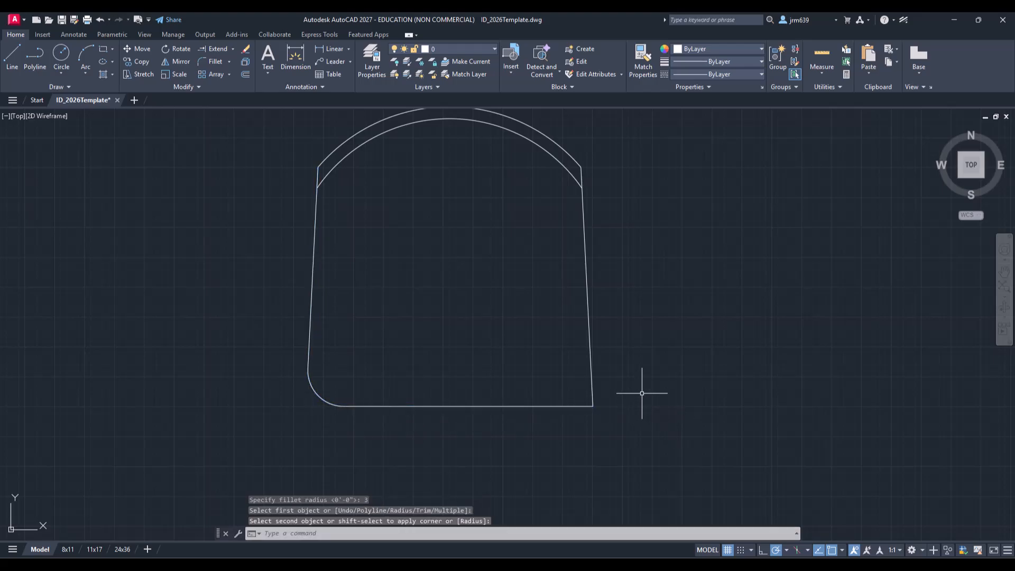
Fillet the outline's lower-right corner with the same 3 inch radius
key(space)
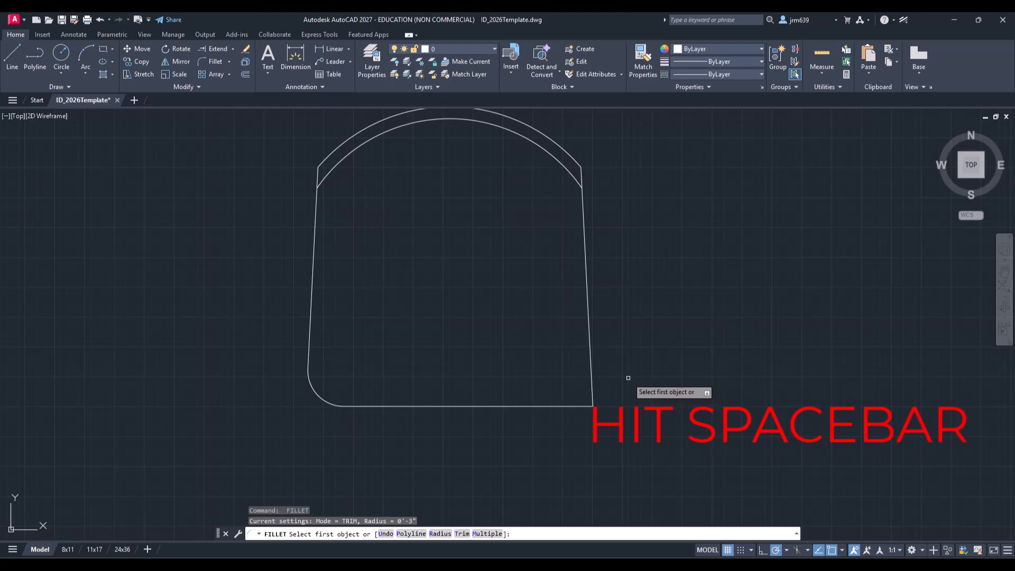
click(590, 354)
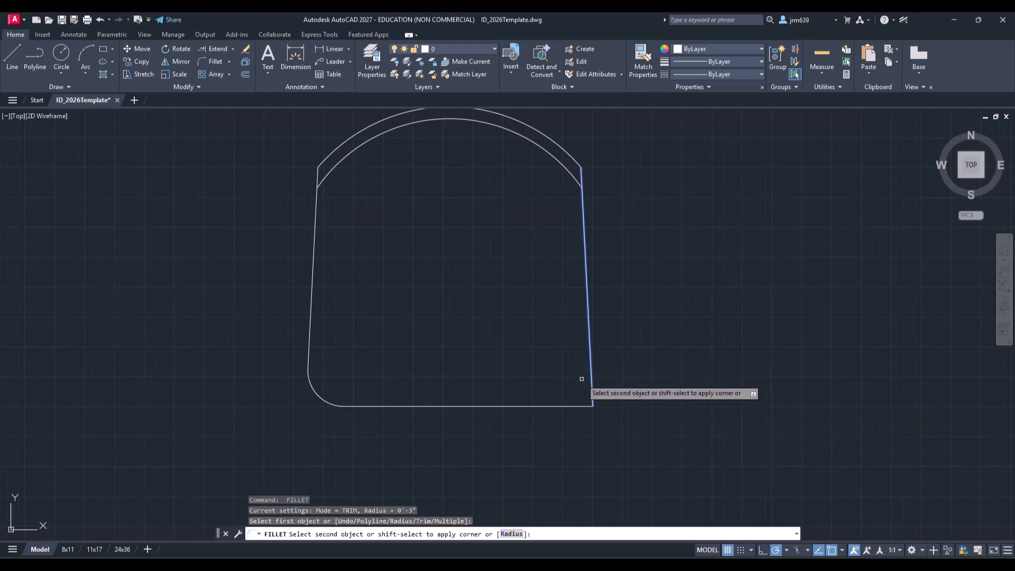
click(561, 406)
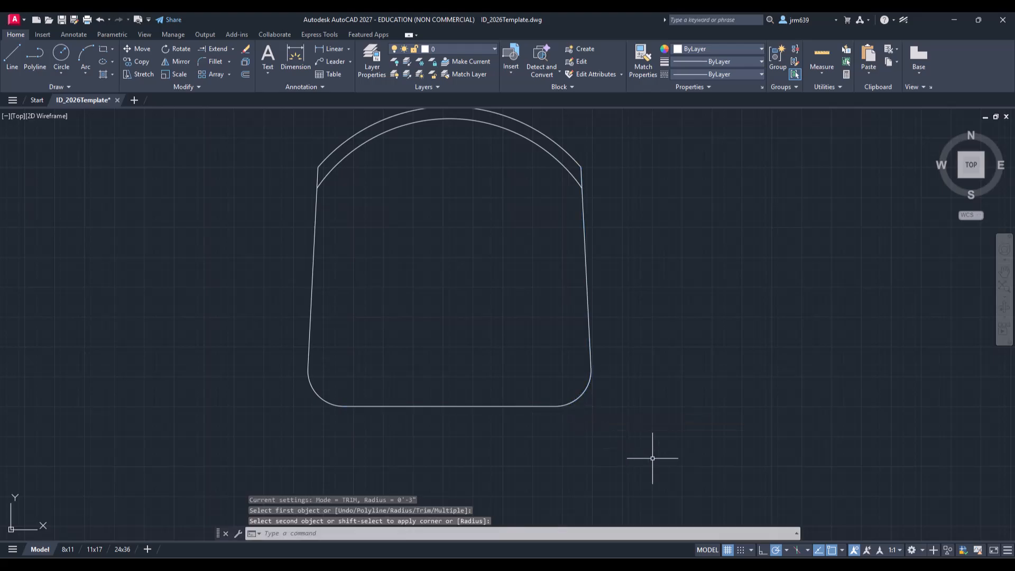
middle_drag(652, 328, 636, 357)
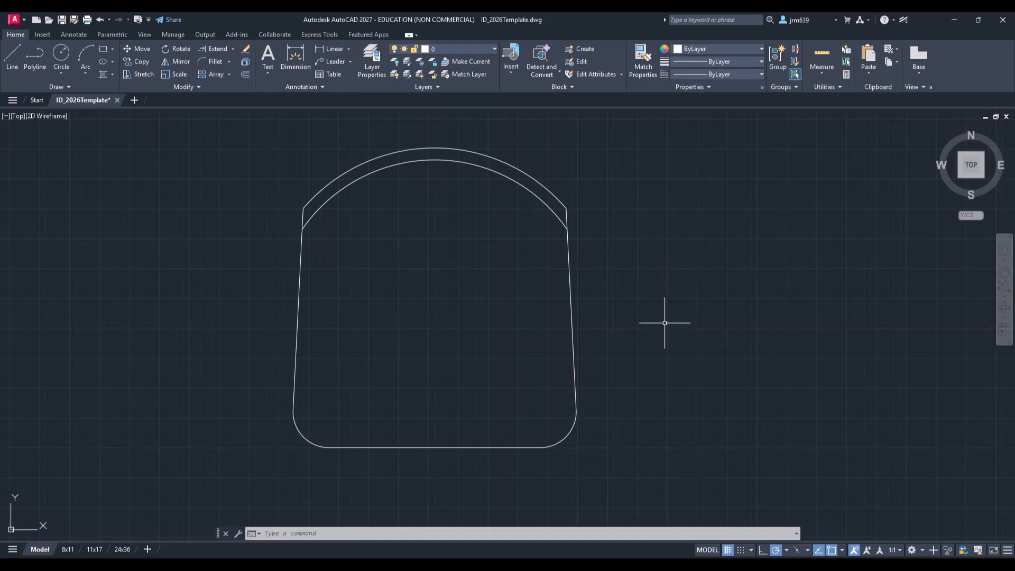
Select the outline's lines and arcs piece by piece to examine them as separate objects, and clear the selection
click(600, 468)
click(557, 412)
click(592, 267)
click(559, 201)
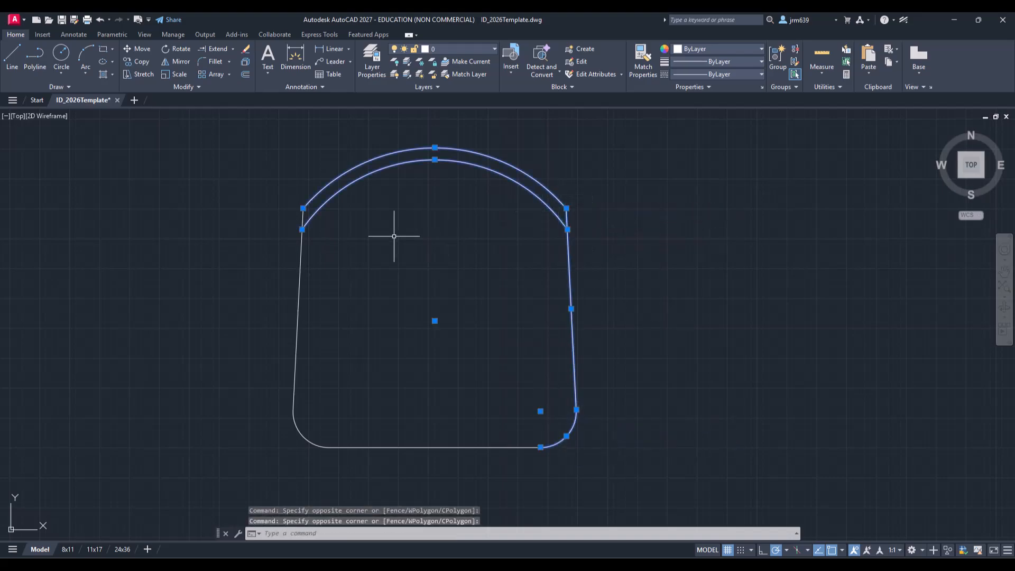
click(404, 236)
click(228, 234)
click(328, 469)
click(290, 409)
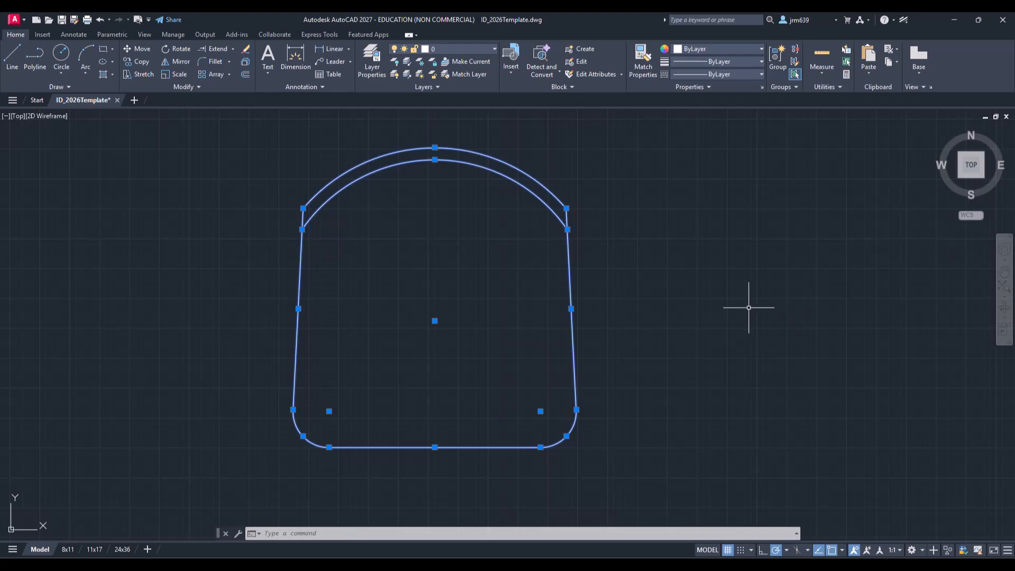
key(Escape)
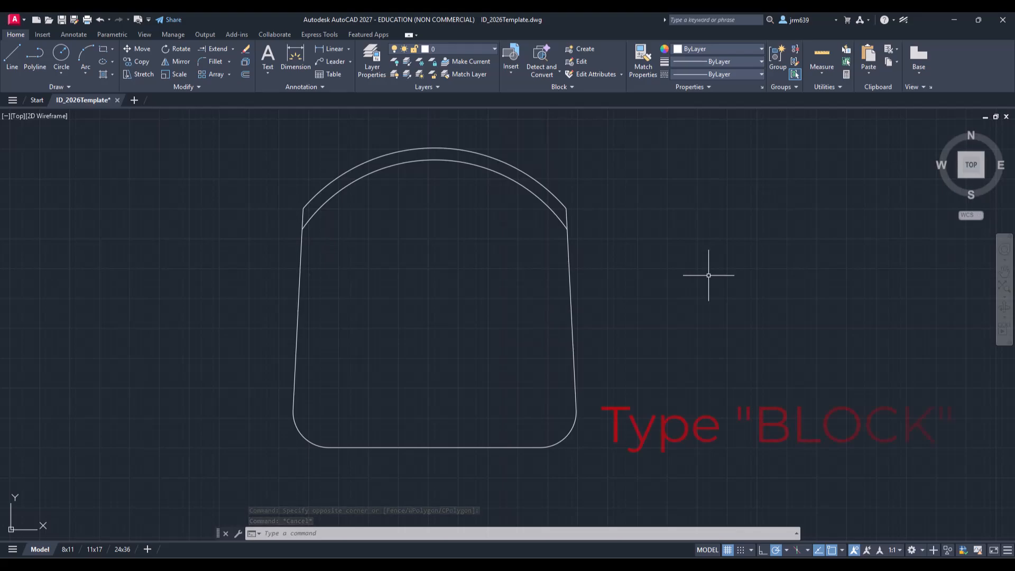
Start a new block definition with the BLOCK command and name it Chair1
text(BLOC)
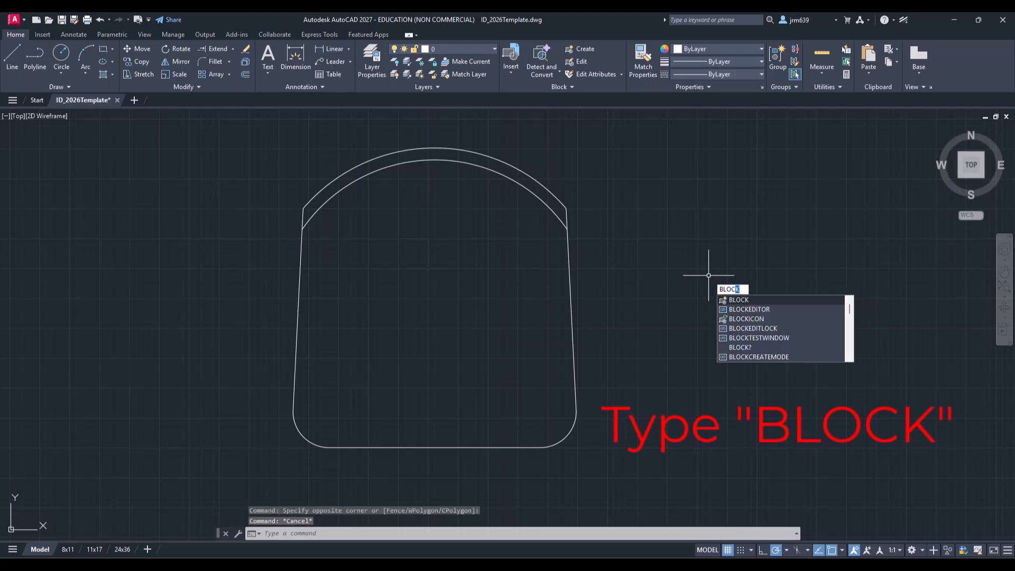
text(K)
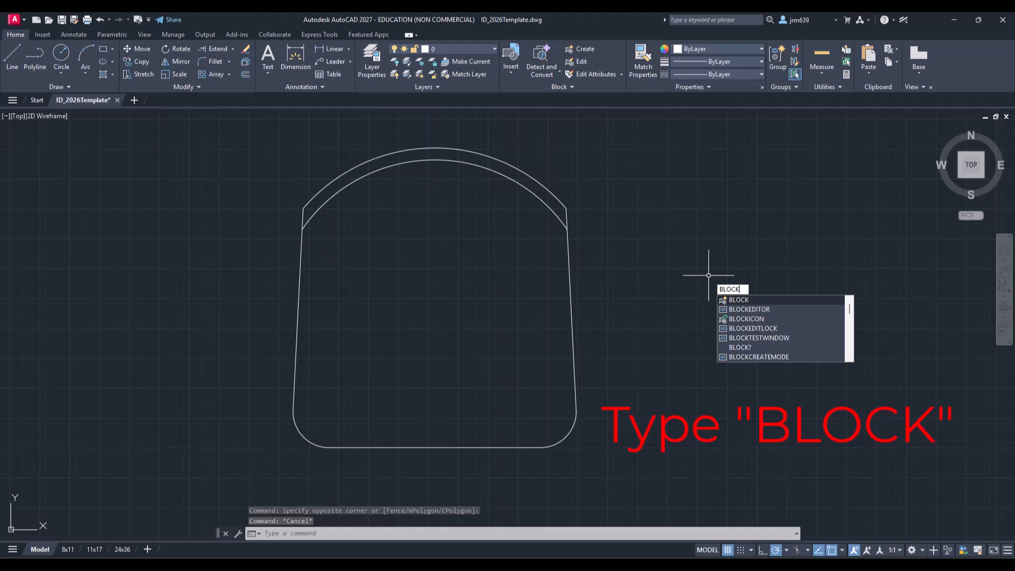
key(Return)
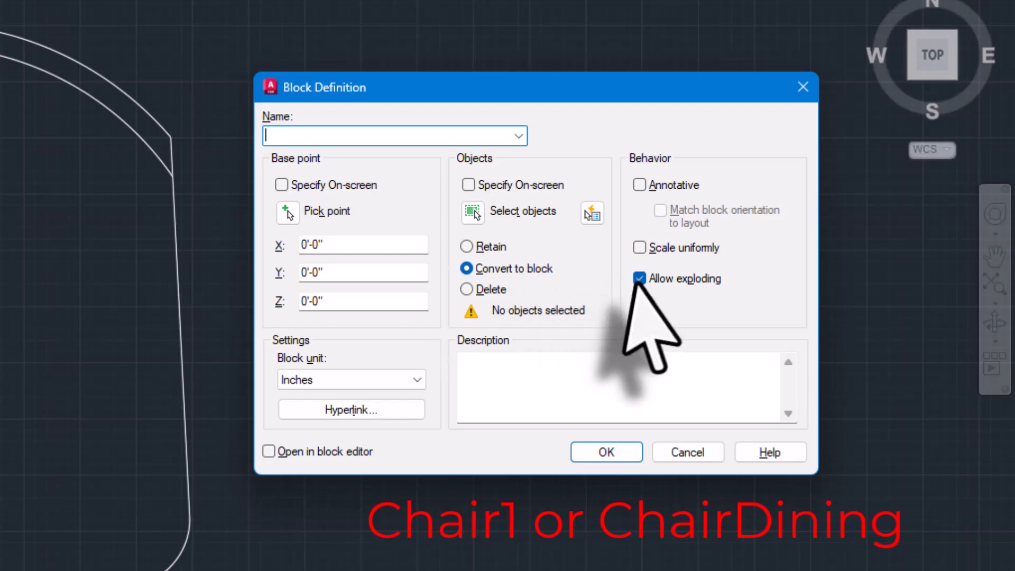
text(c)
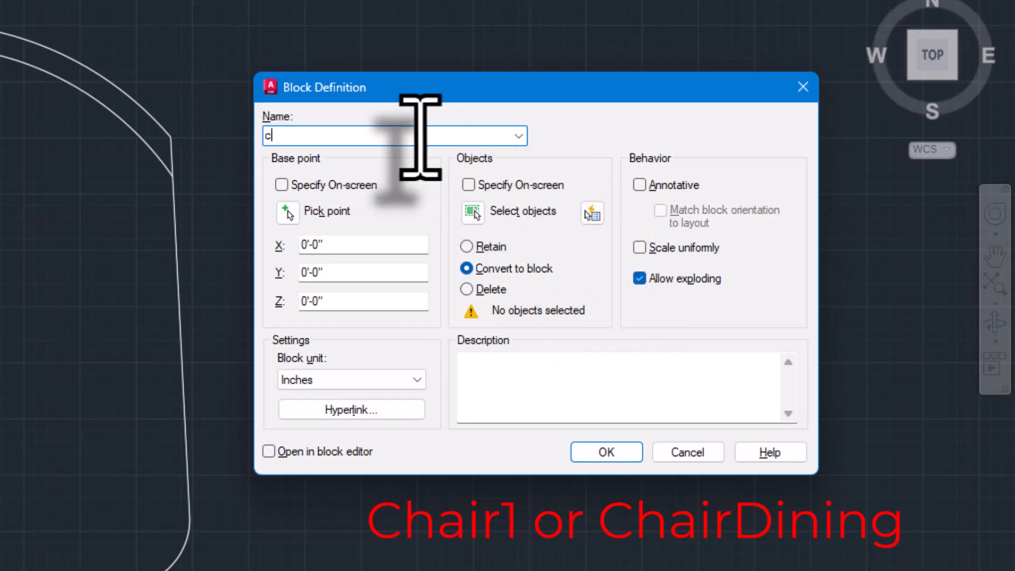
text(hai)
key(BackSpace)
key(BackSpace)
key(BackSpace)
key(BackSpace)
text(Chair1)
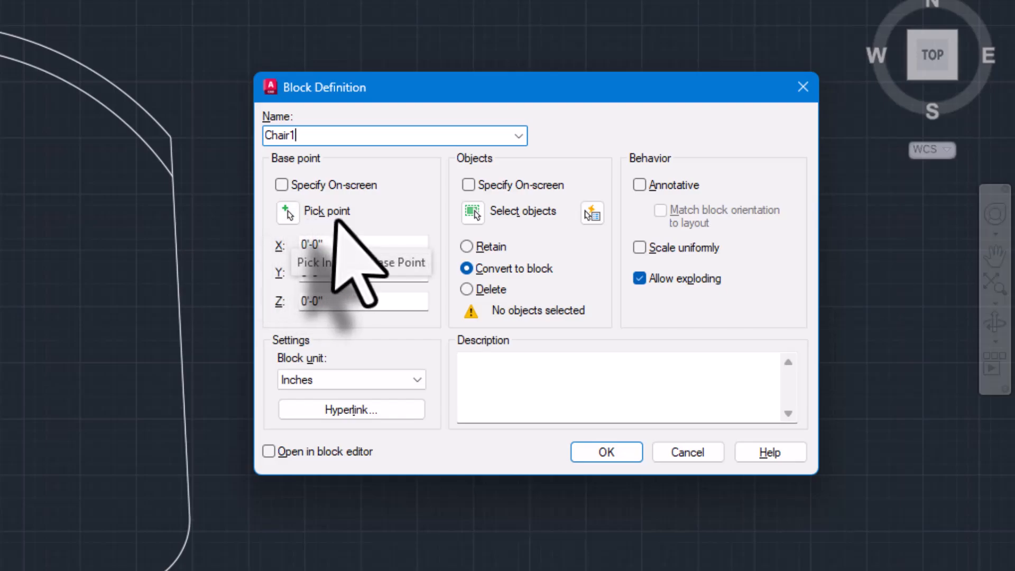
Set the block's insertion base point at the midpoint of the outer arc
click(281, 185)
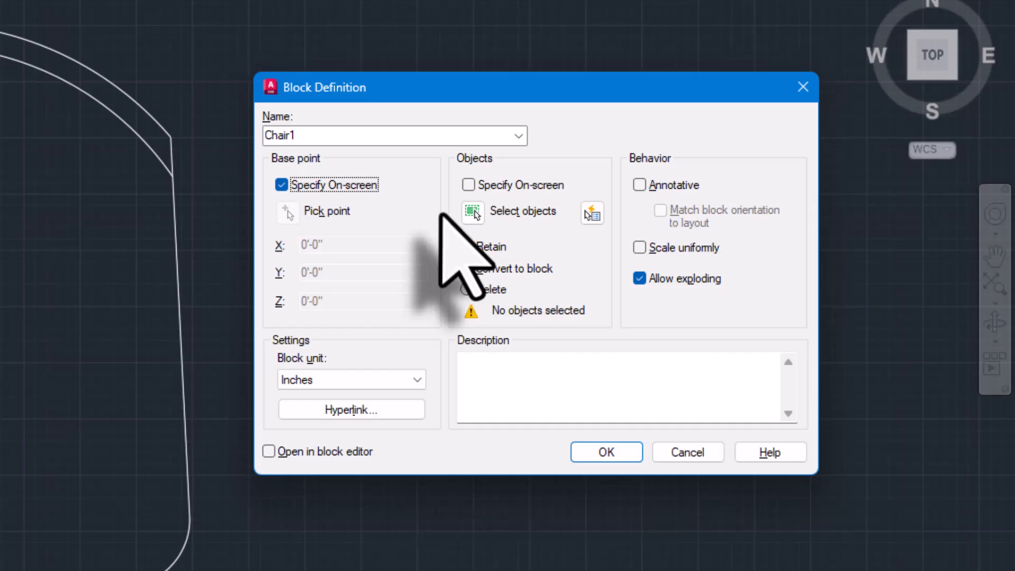
click(281, 184)
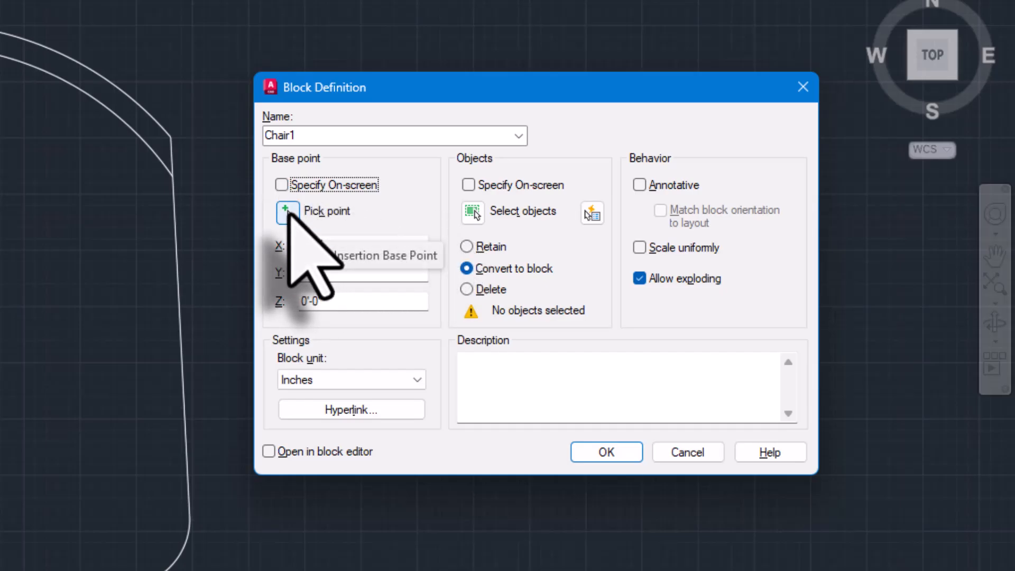
click(288, 212)
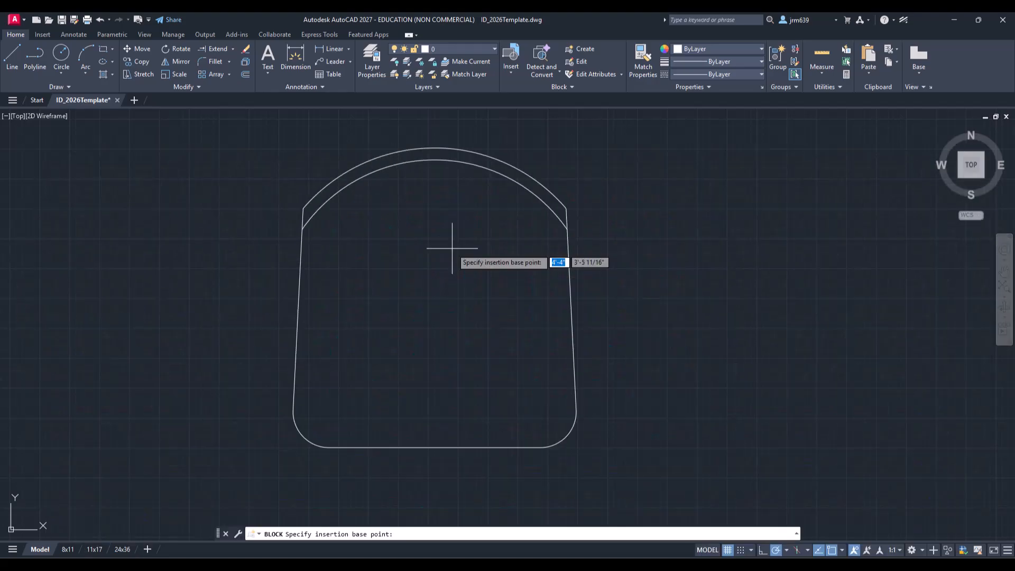
click(434, 148)
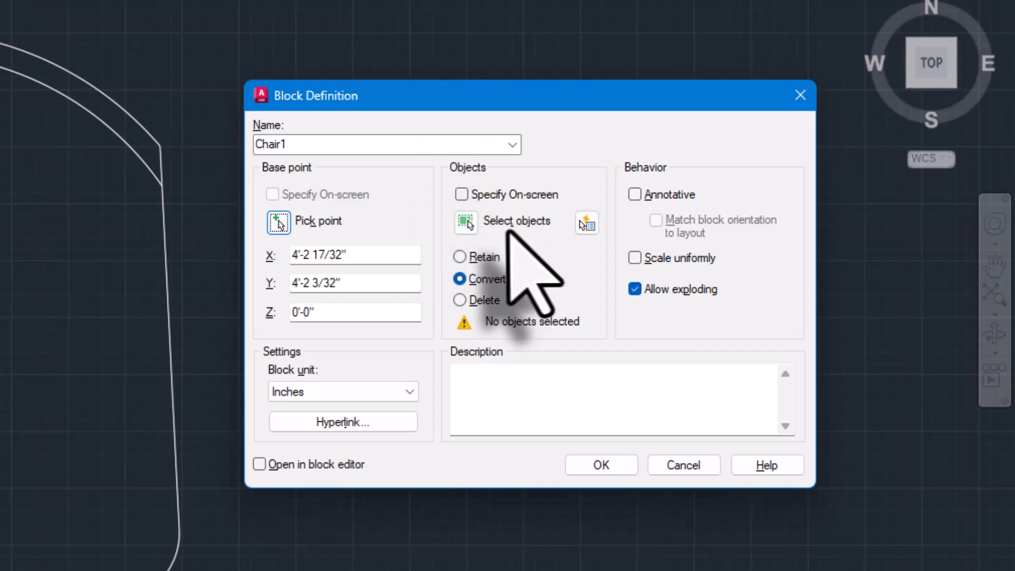
Add all lines and arcs of the chair outline to the block and create it with Convert to block
click(469, 222)
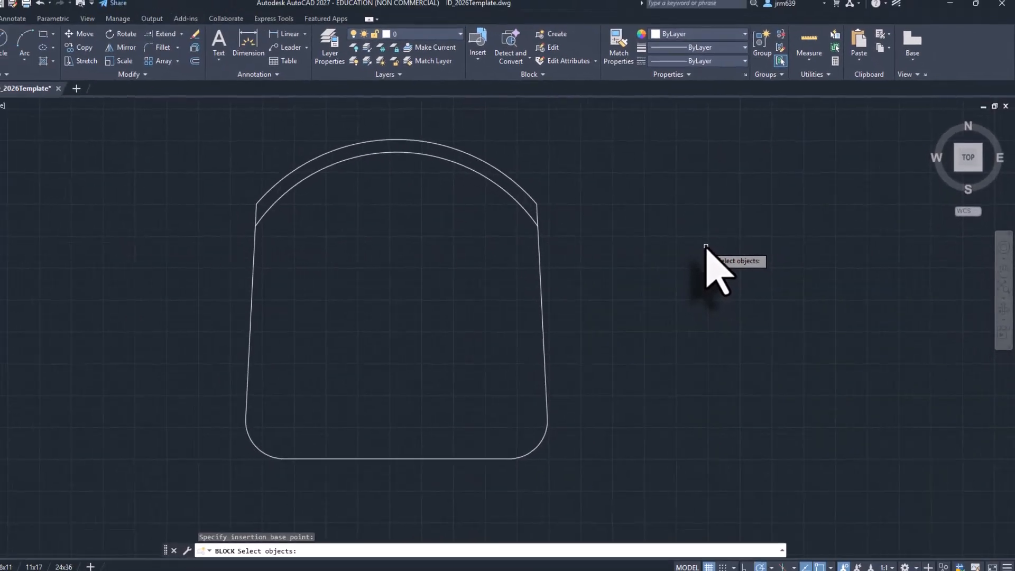
click(652, 480)
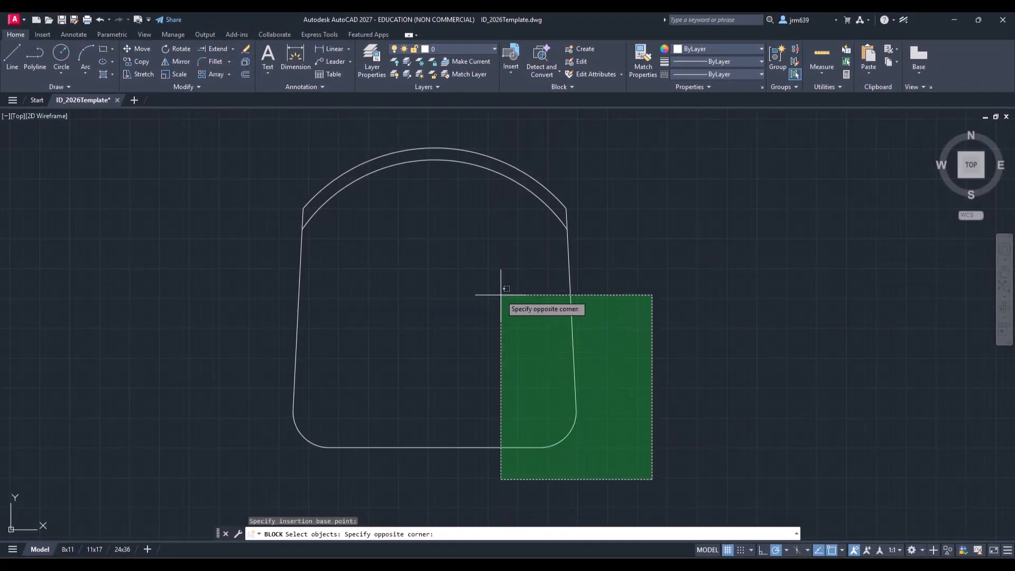
click(213, 132)
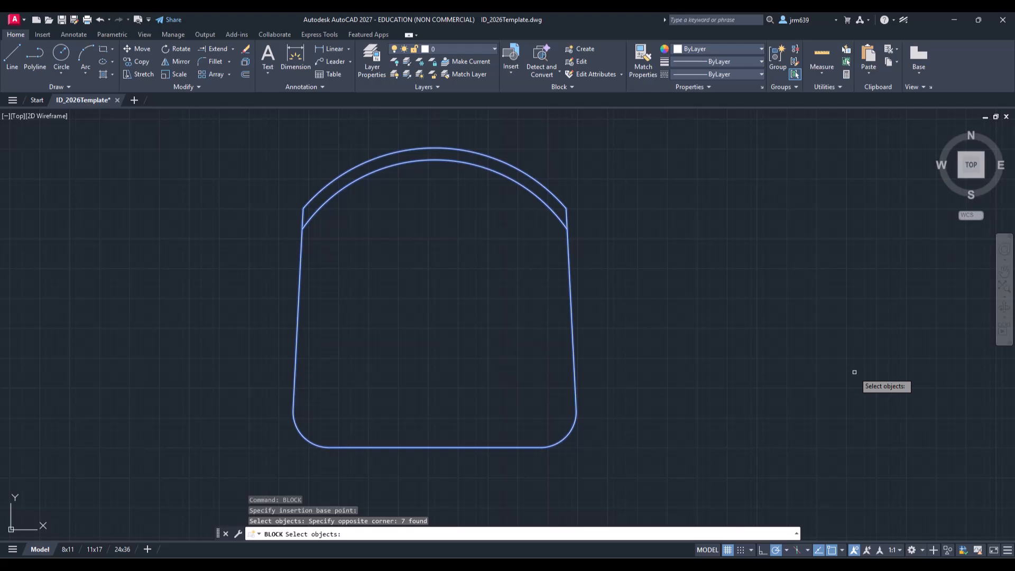
key(Return)
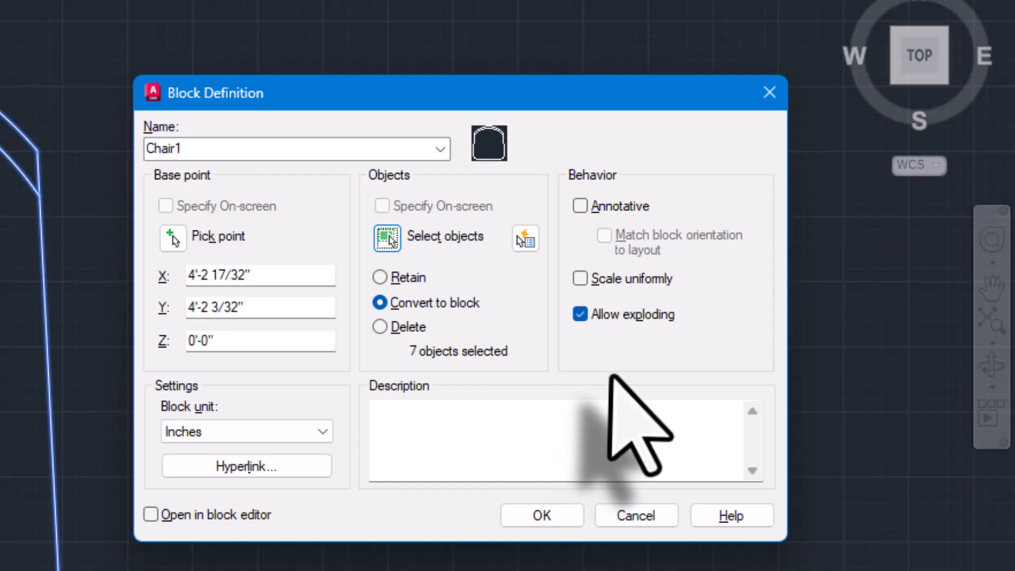
click(541, 516)
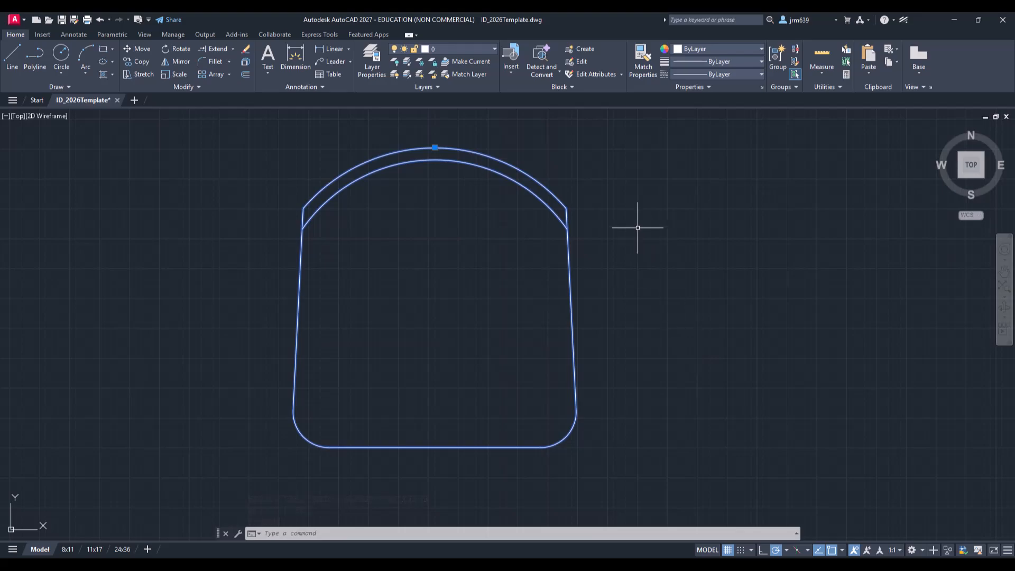
Move the chair block by its base point grip, first to the right and back to slightly left of its original place
click(435, 148)
click(560, 156)
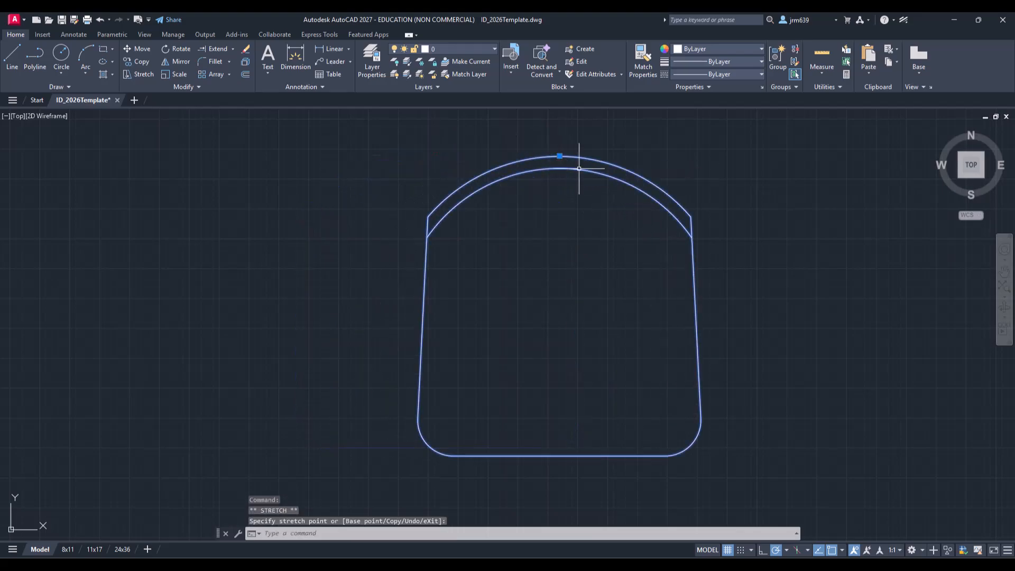
click(559, 156)
click(403, 164)
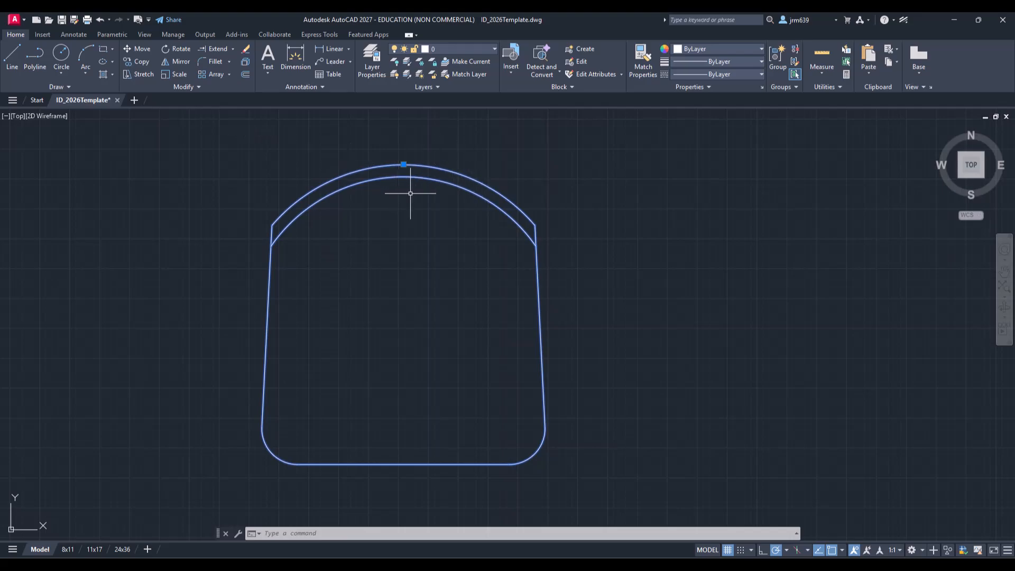
Copy the chair block about 28 inches horizontally to the right, using the inner arc's midpoint as base point
click(140, 62)
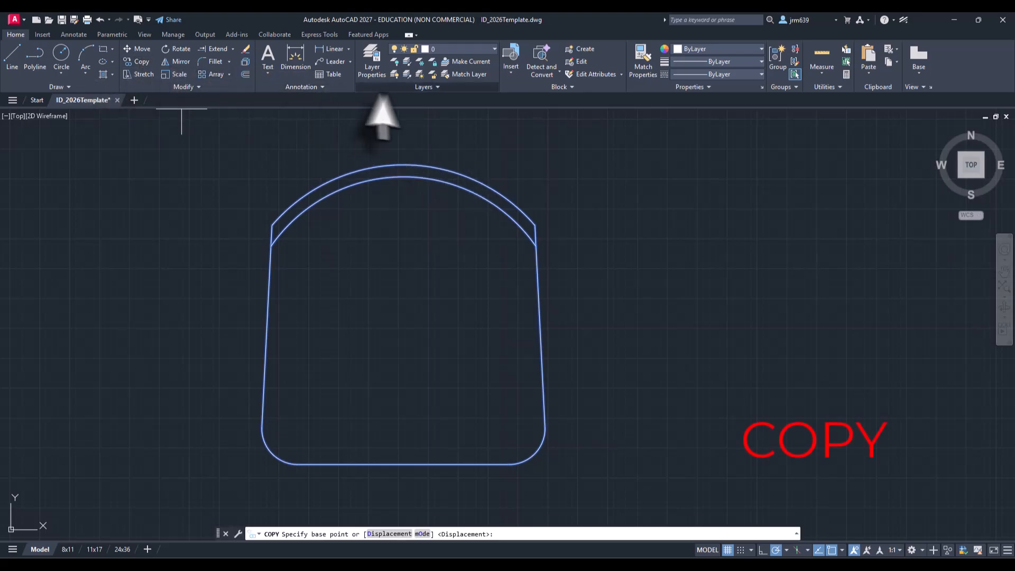
click(404, 175)
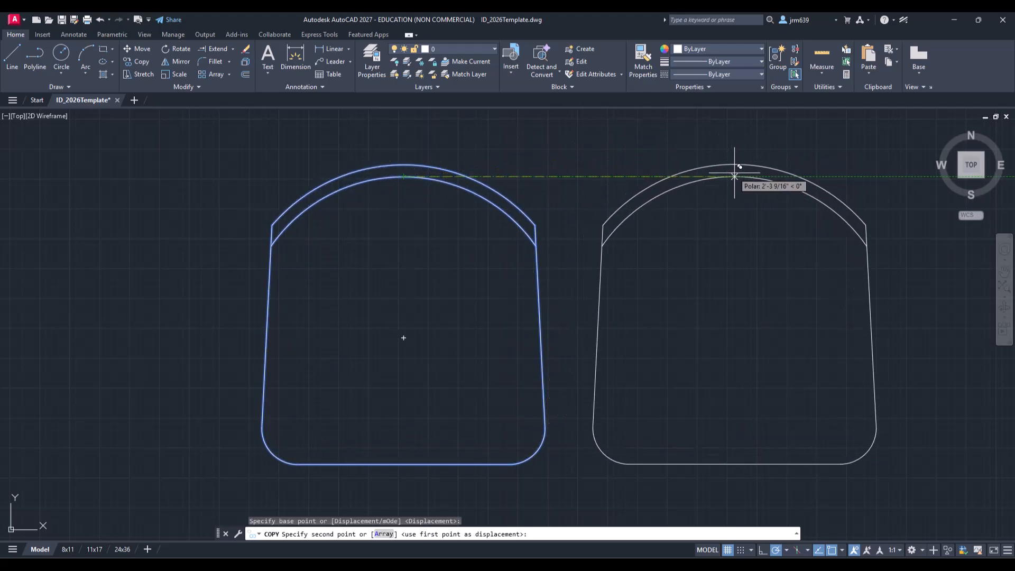
click(740, 176)
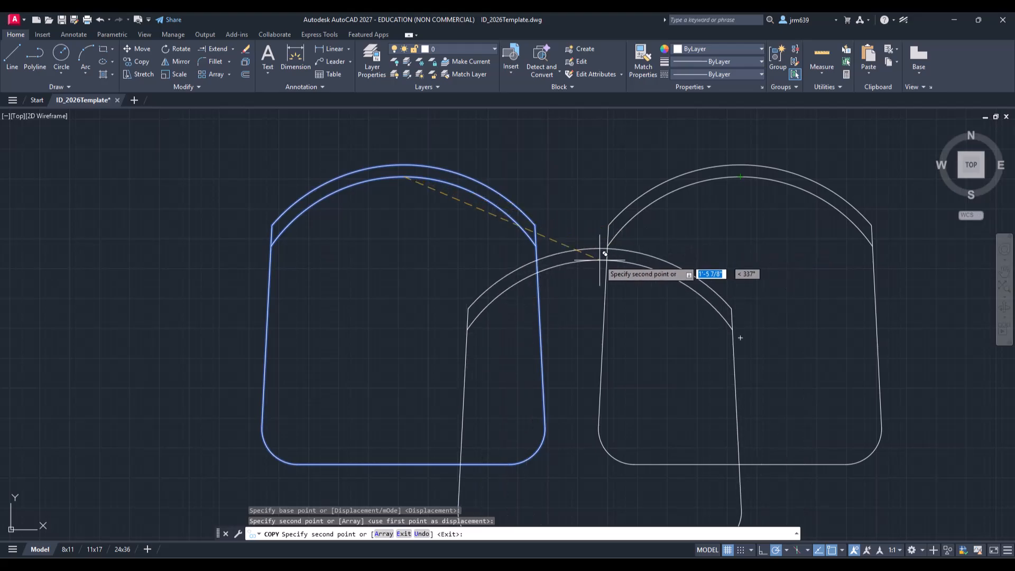
key(Escape)
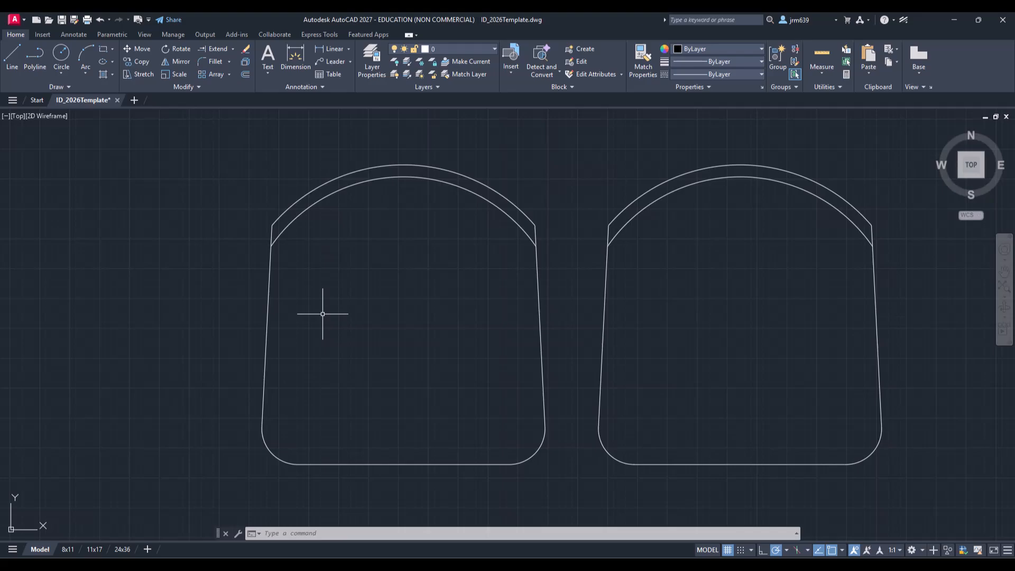
Open the left chair block in the Block Editor and delete the rounded arcs at its two lower corners
click(270, 288)
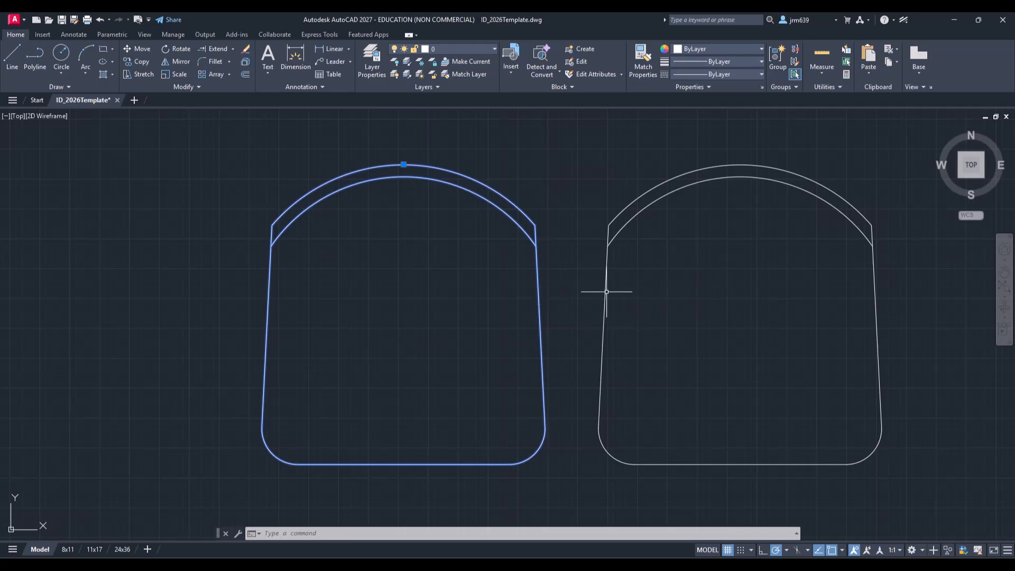
right_click(448, 290)
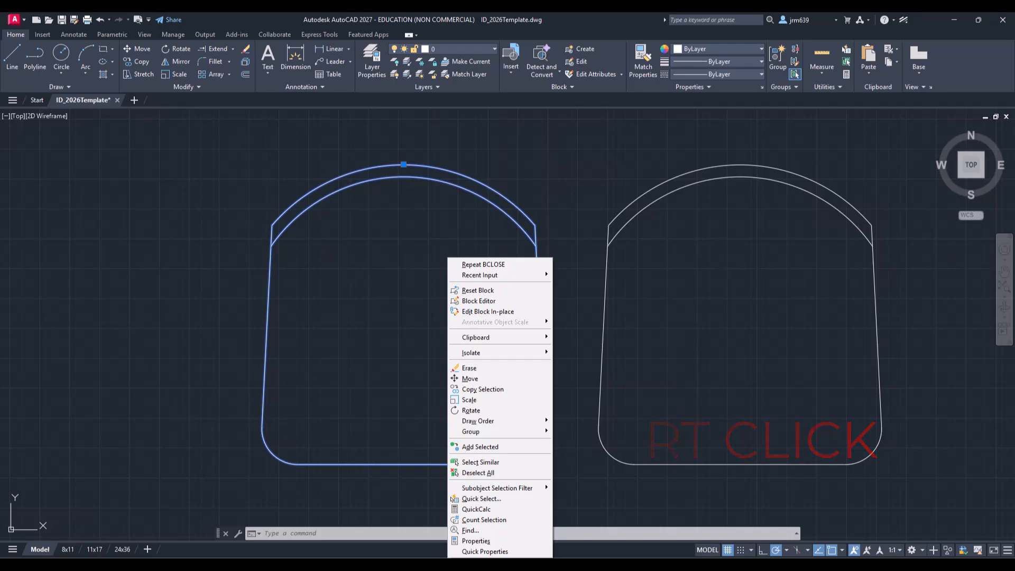
click(491, 303)
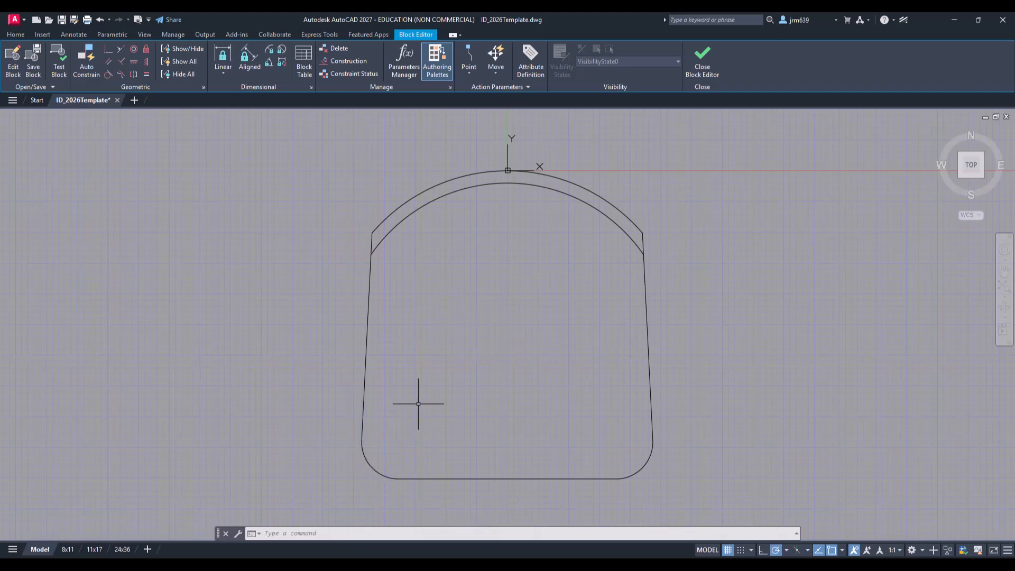
click(369, 464)
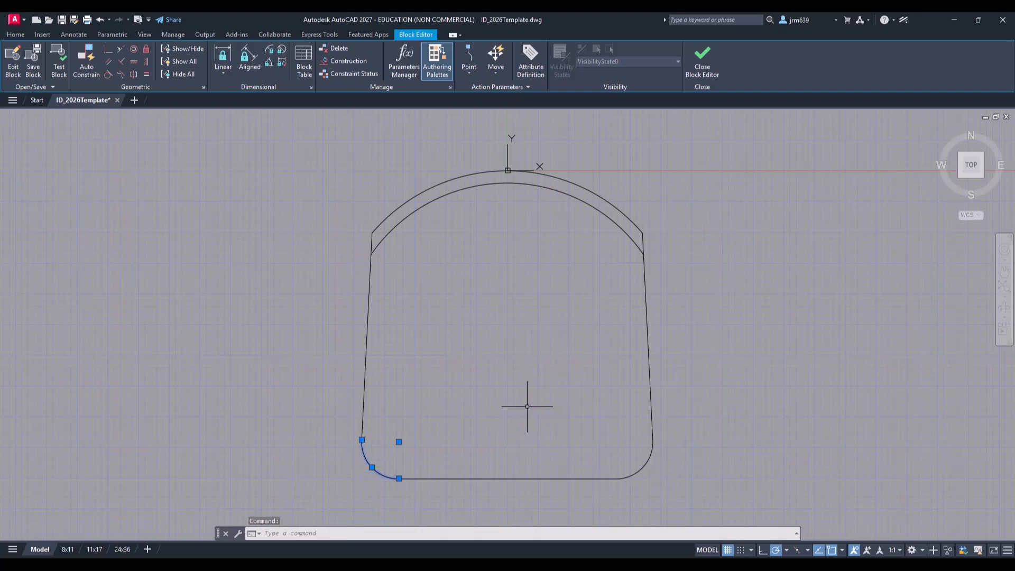
key(Delete)
click(643, 465)
key(Delete)
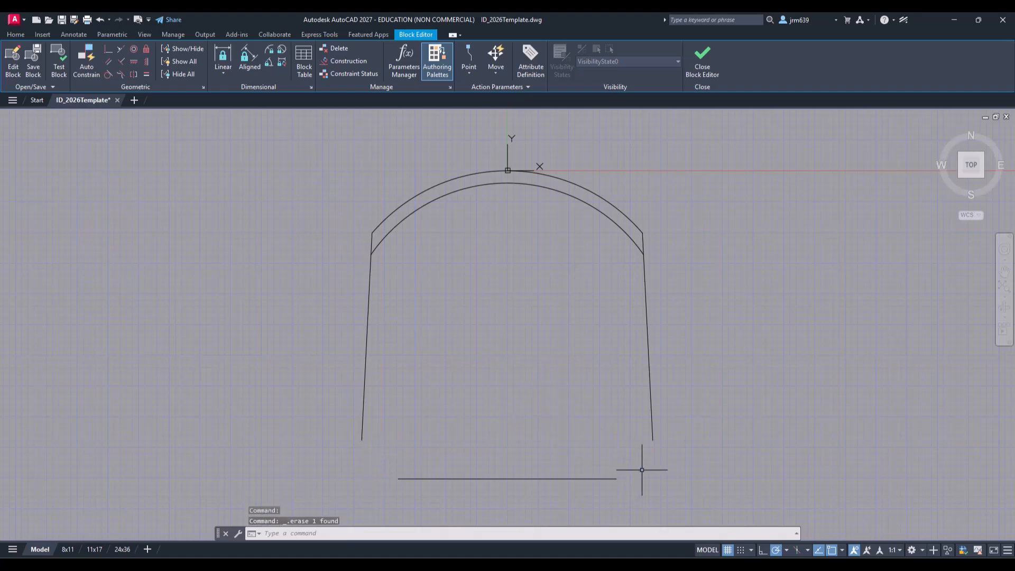
Fillet both lower corners of the chair between the side lines and the bottom line with a 1.5 inch radius
click(17, 35)
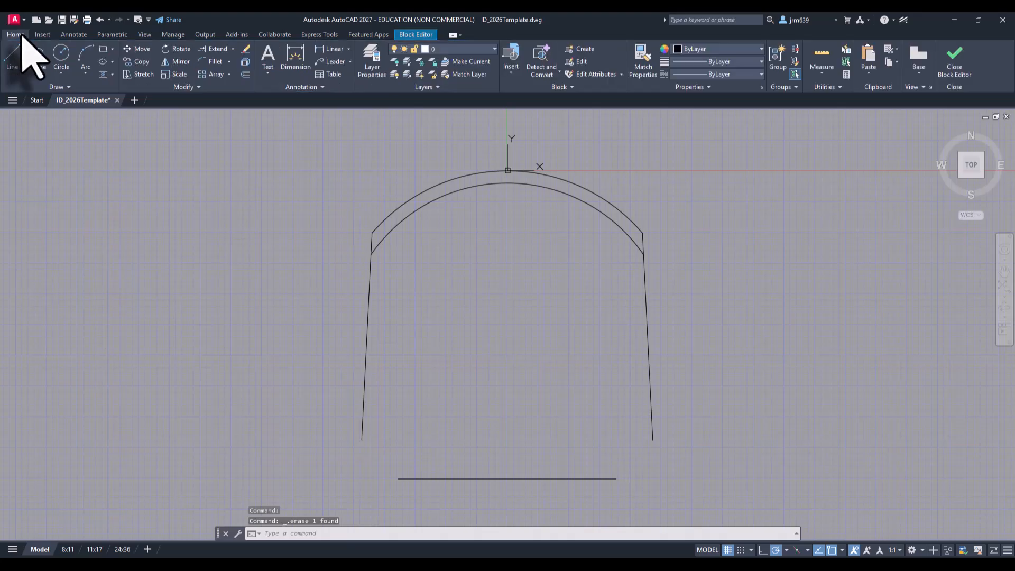
click(214, 62)
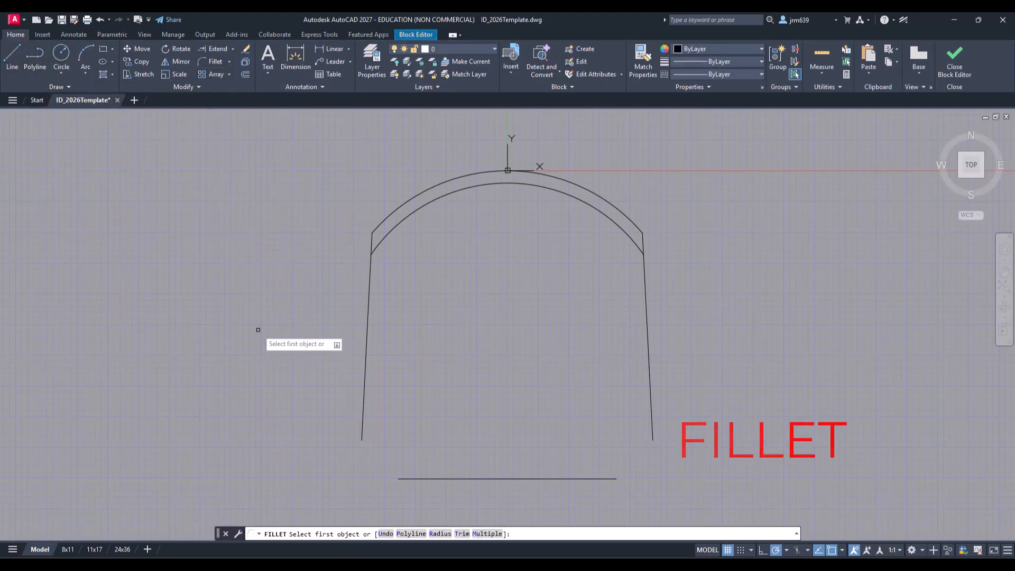
text(R)
key(Return)
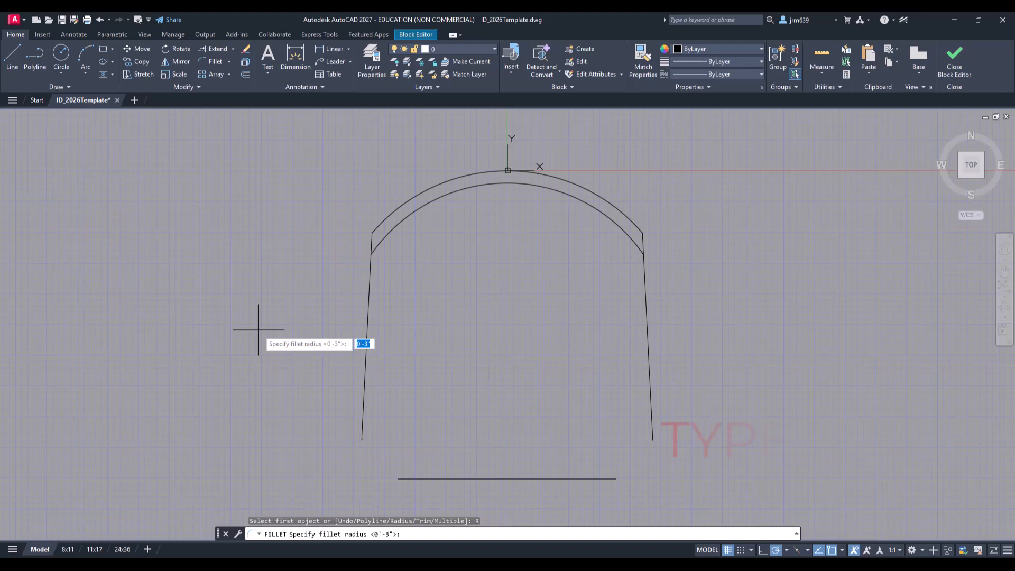
text(1.5)
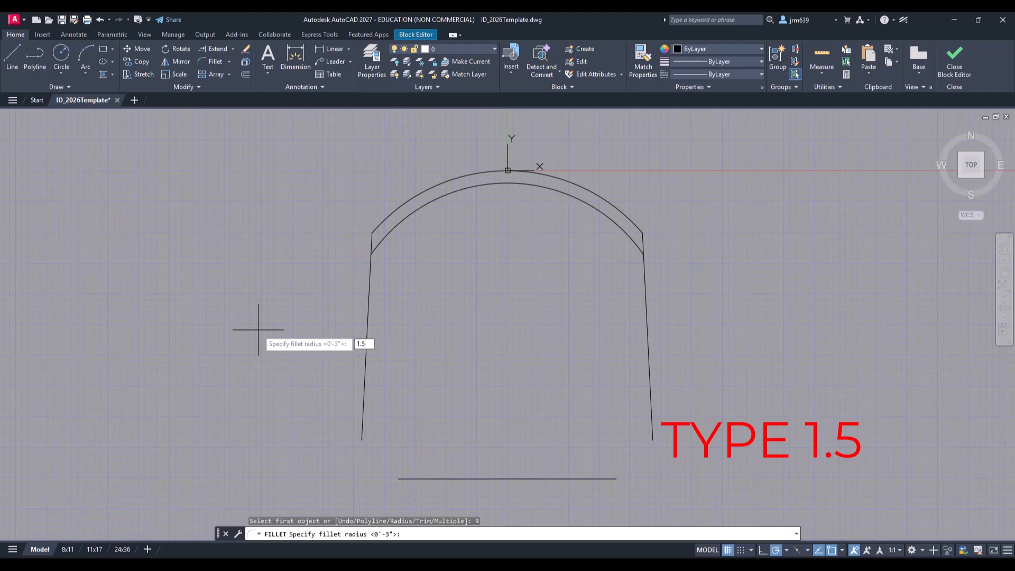
key(Return)
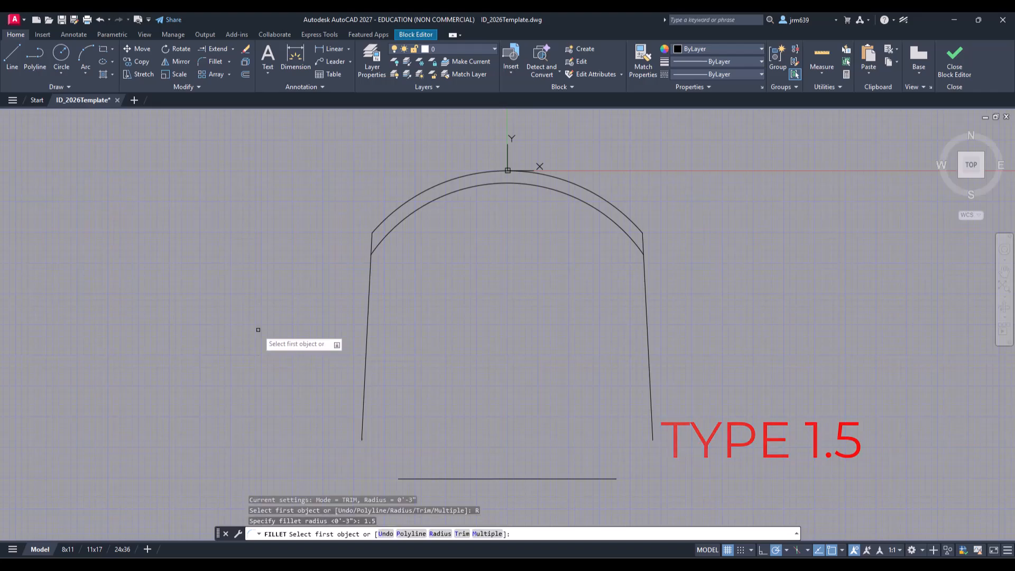
click(362, 415)
click(406, 479)
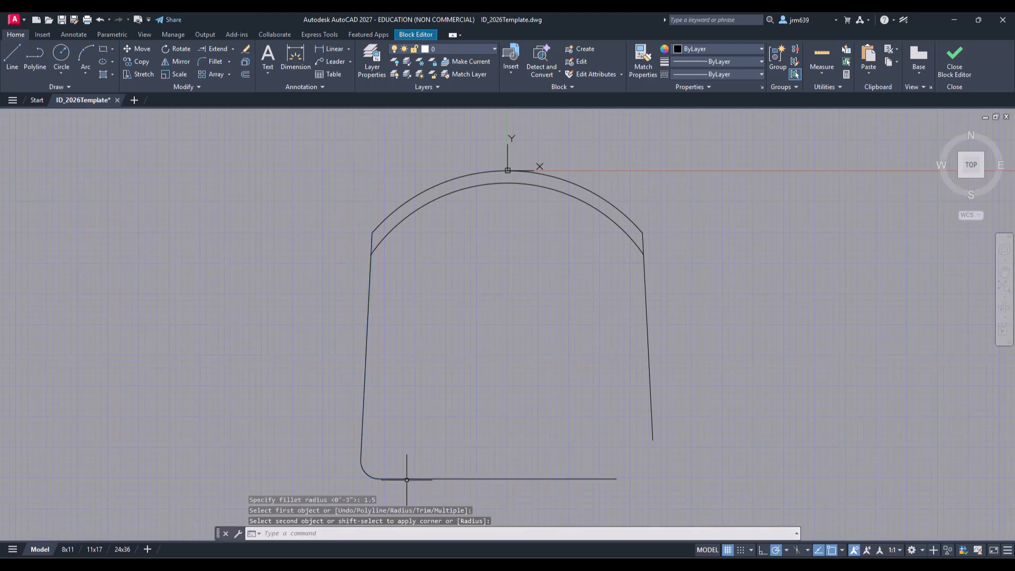
key(Return)
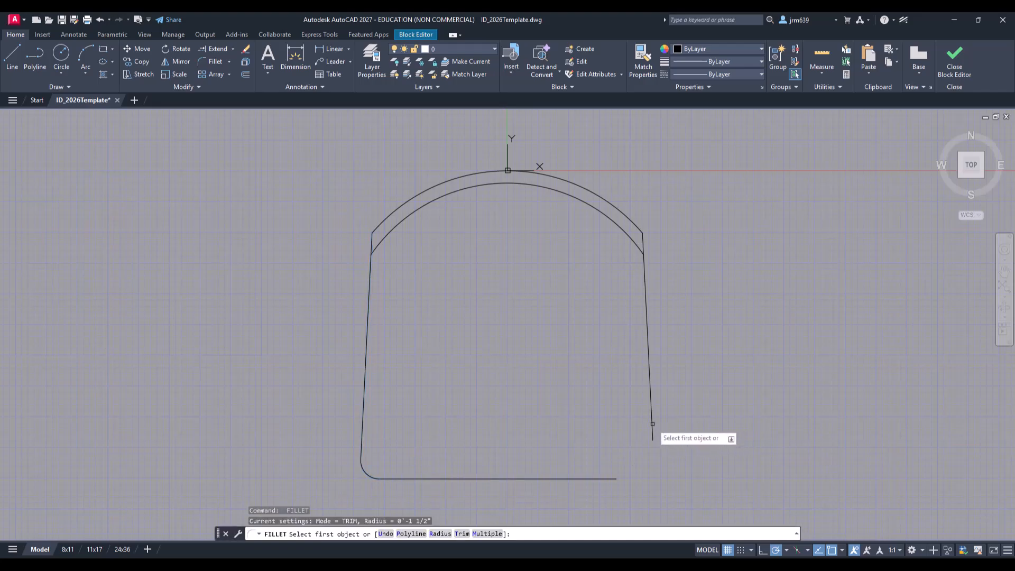
click(651, 421)
click(598, 479)
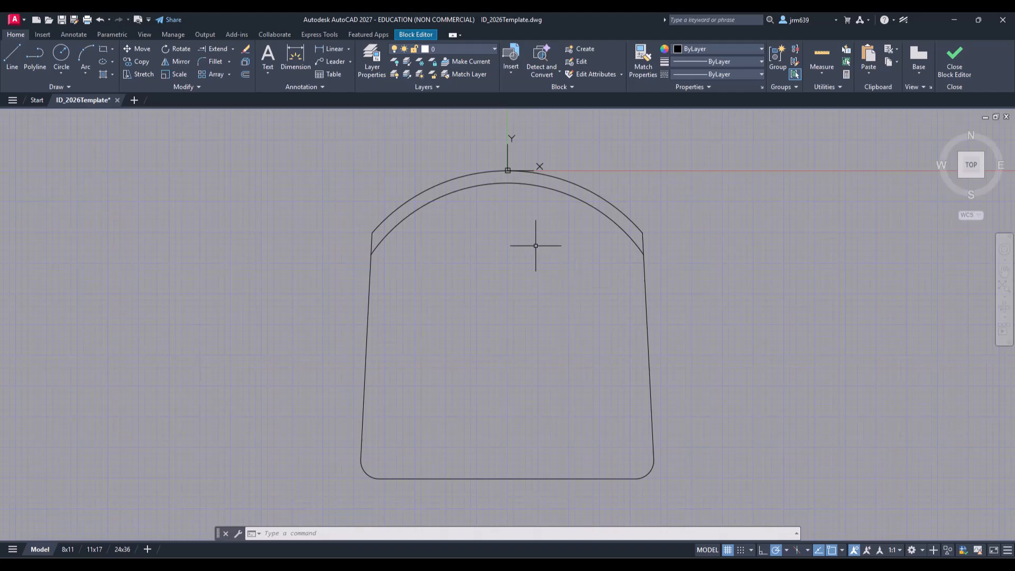
Save the edited chair block and close the Block Editor
click(412, 35)
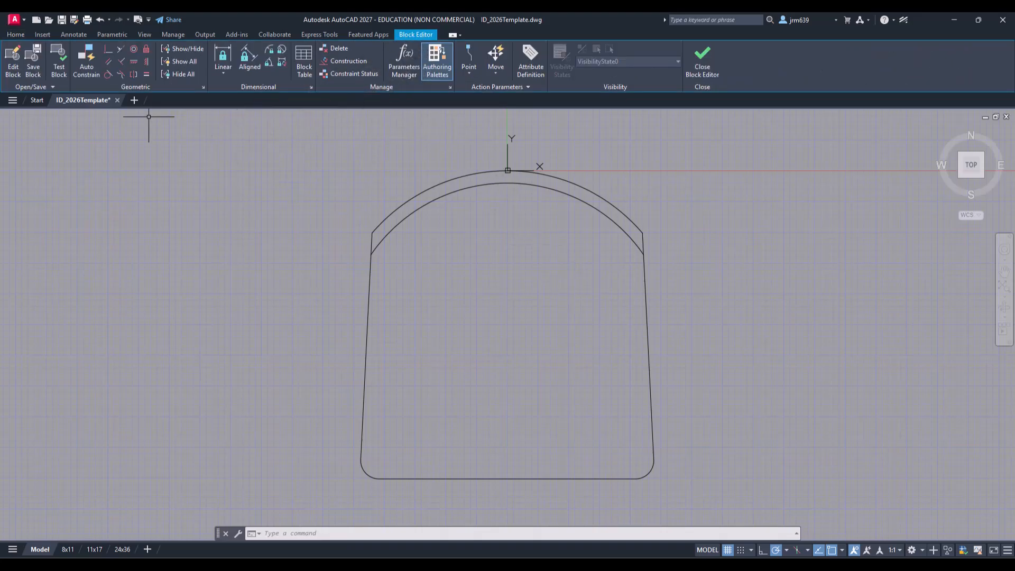
click(33, 59)
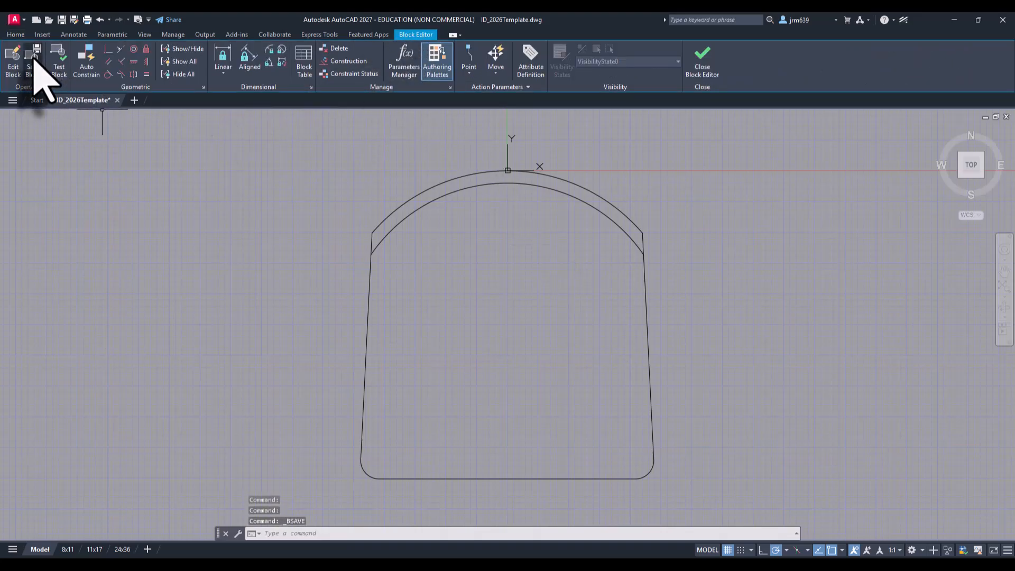
click(707, 57)
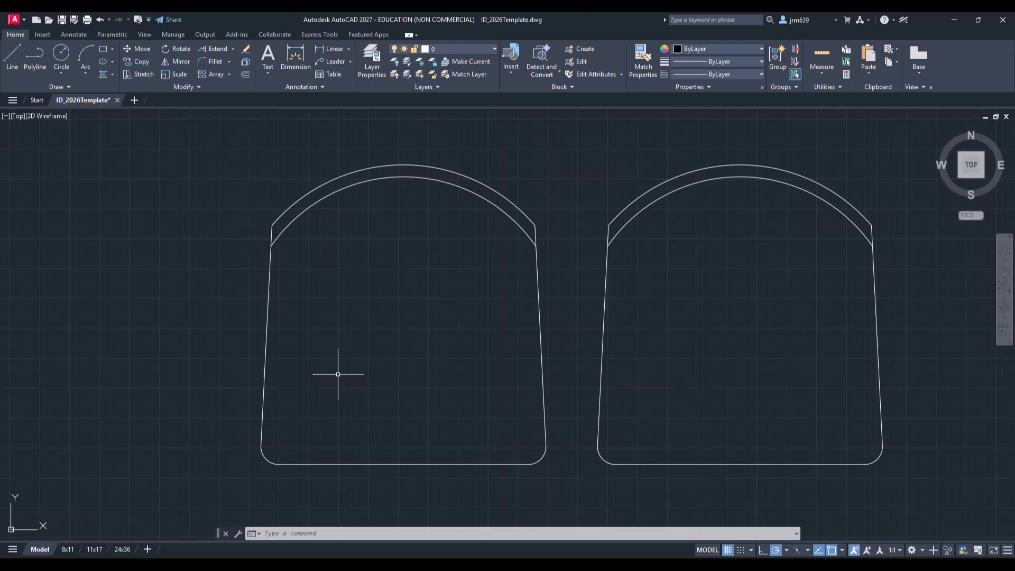
Explode the left chair block into separate lines and arcs
click(339, 368)
click(211, 324)
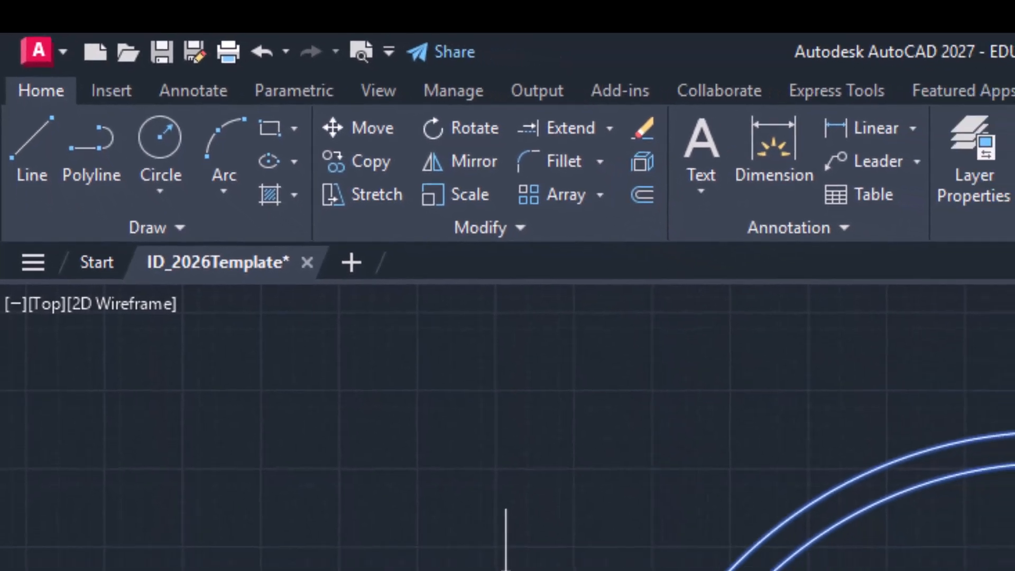
text(EX)
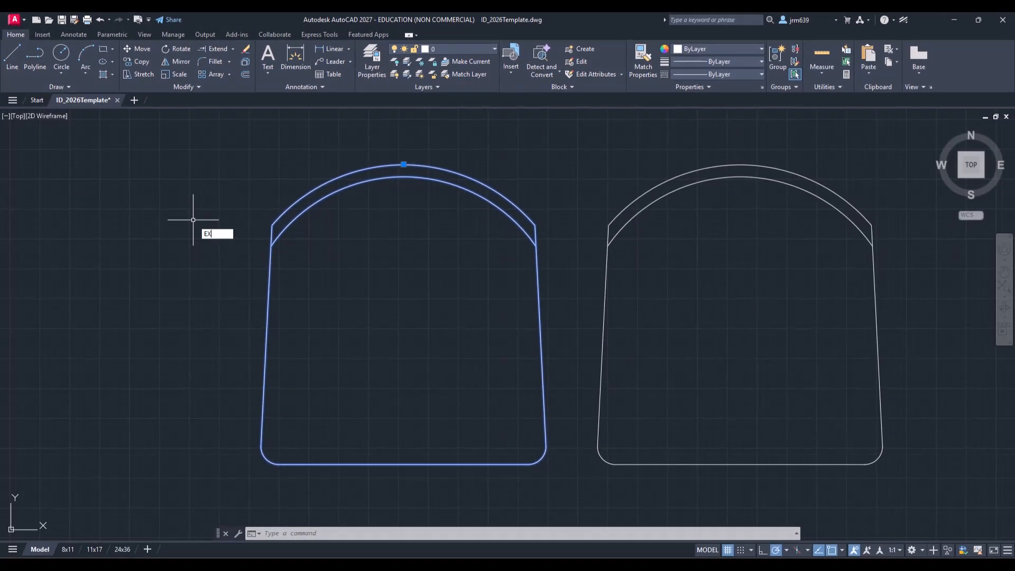
text(PLODE)
key(Return)
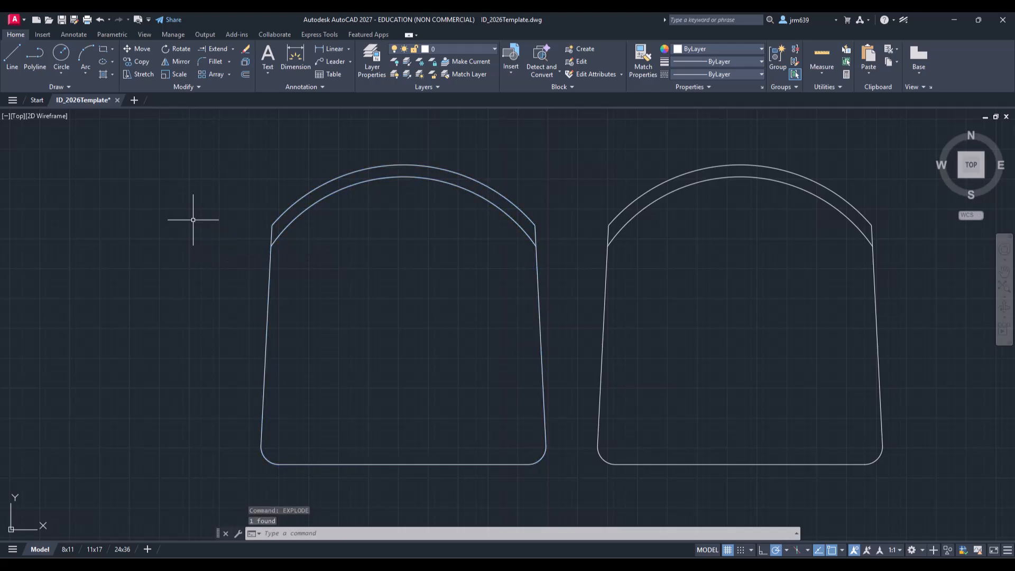
Check the exploded left chair by selecting its side lines and arcs individually, and compare by selecting the right chair block
click(270, 280)
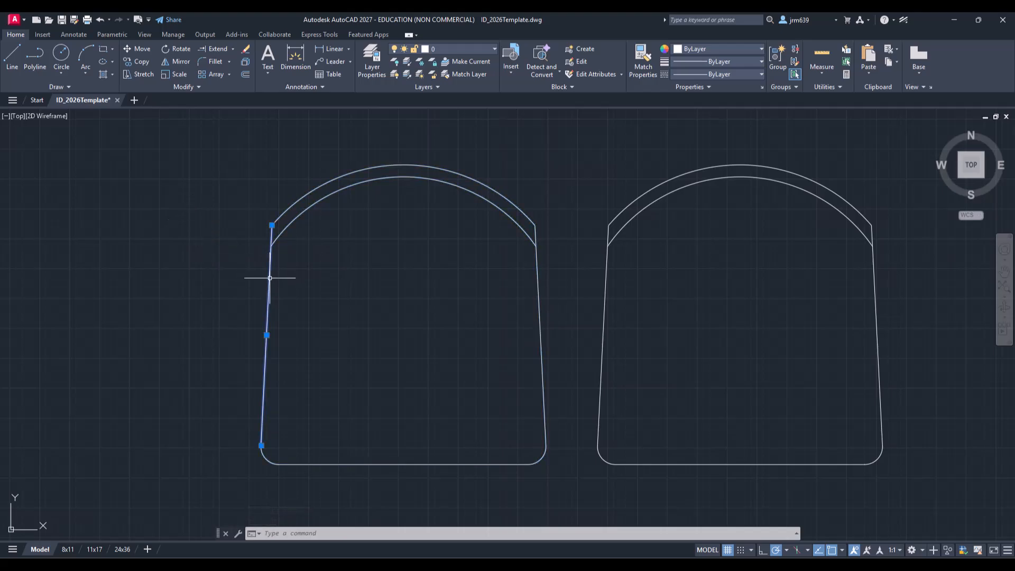
click(310, 207)
click(302, 194)
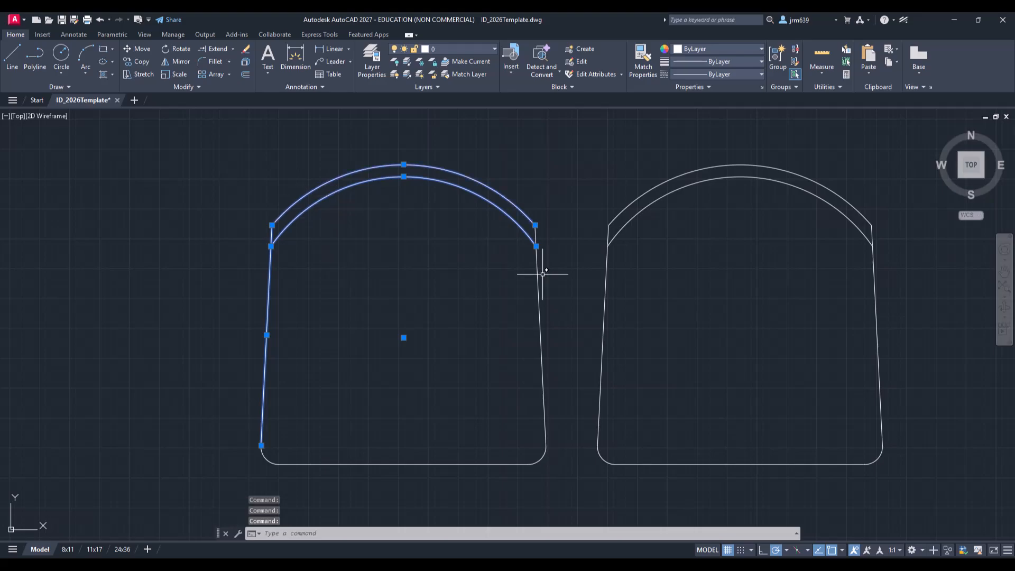
click(535, 278)
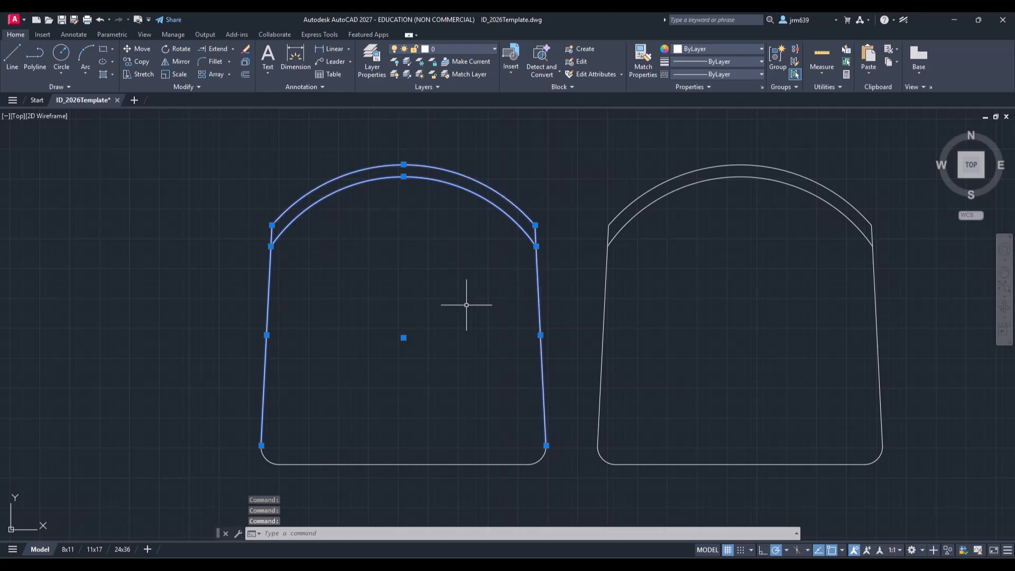
key(Escape)
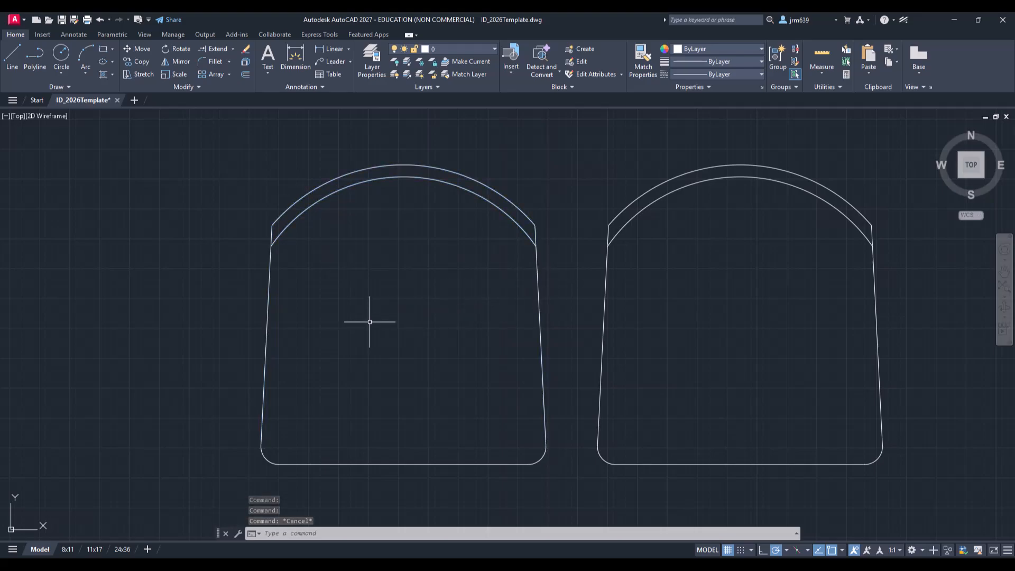
click(598, 304)
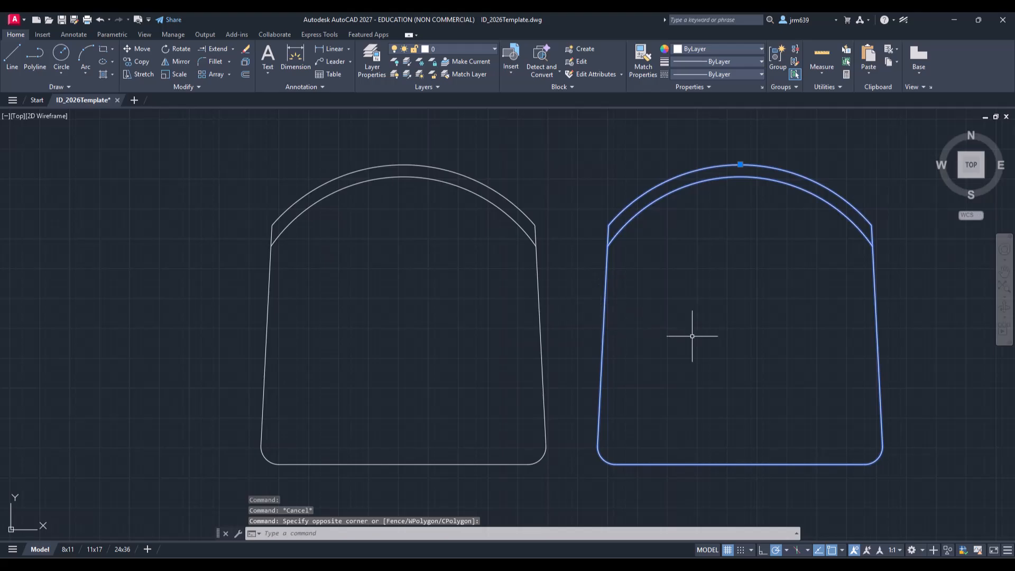